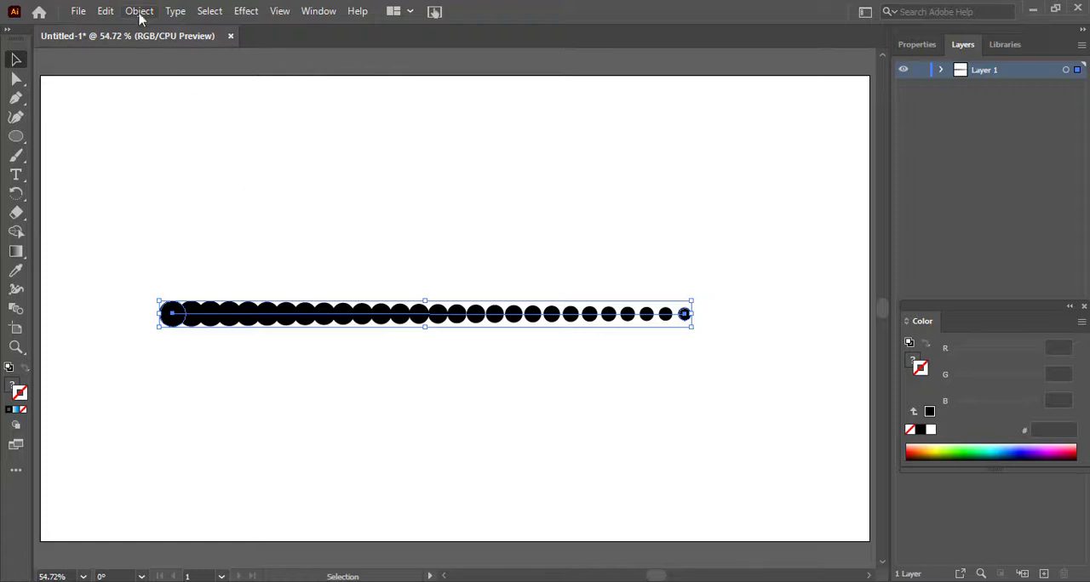
Step: Set the dot blend's spacing to Specified Steps with a value of 16
click(140, 12)
mouse_move(234, 459)
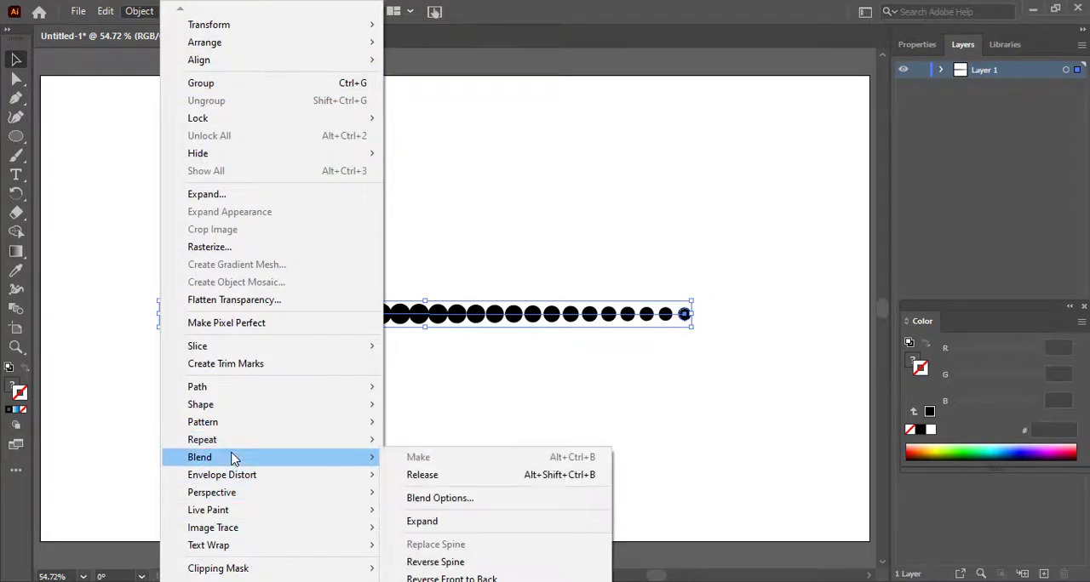
click(436, 498)
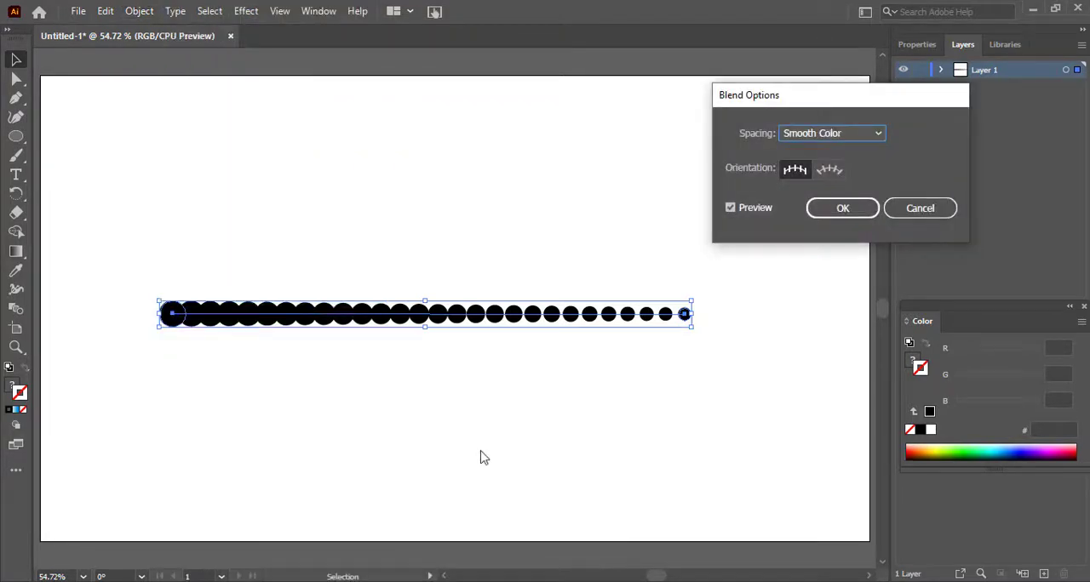
click(817, 135)
click(862, 167)
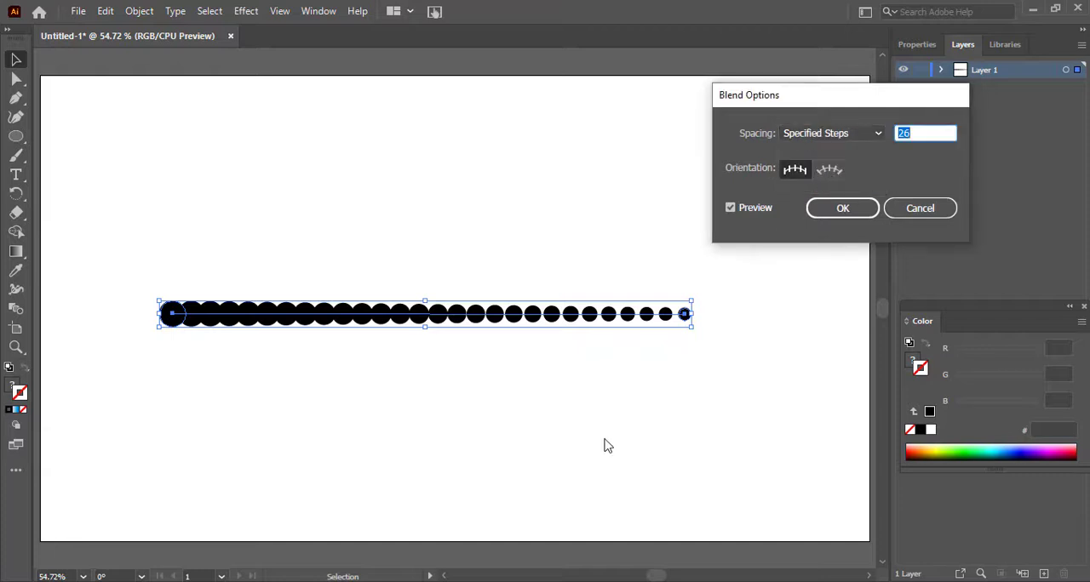
key(Down)
key(Down)
key(Down)
key(Down)
key(Down)
key(Down)
key(Down)
key(Down)
key(Down)
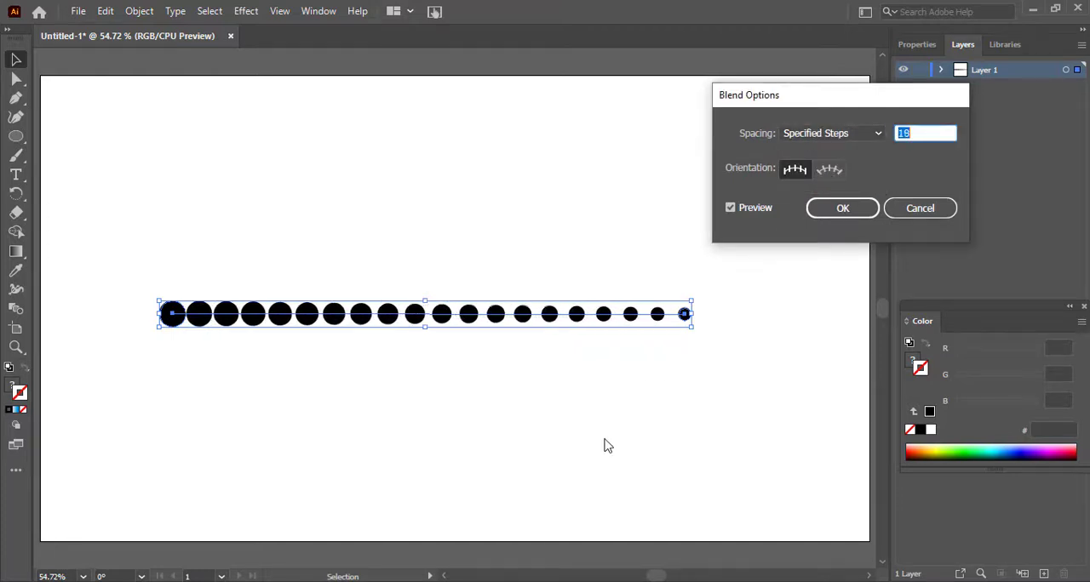
key(Down)
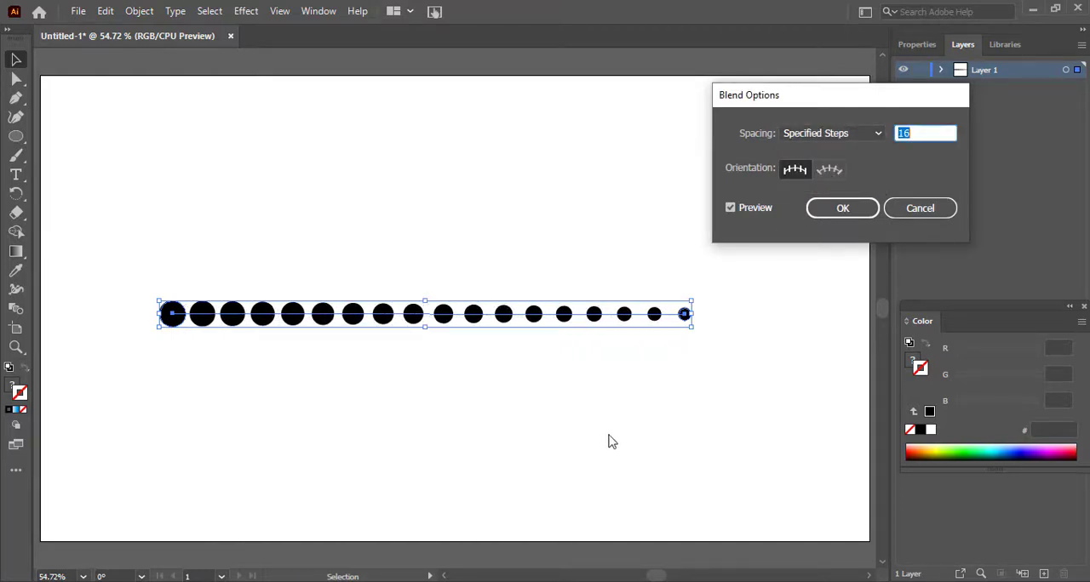
click(846, 209)
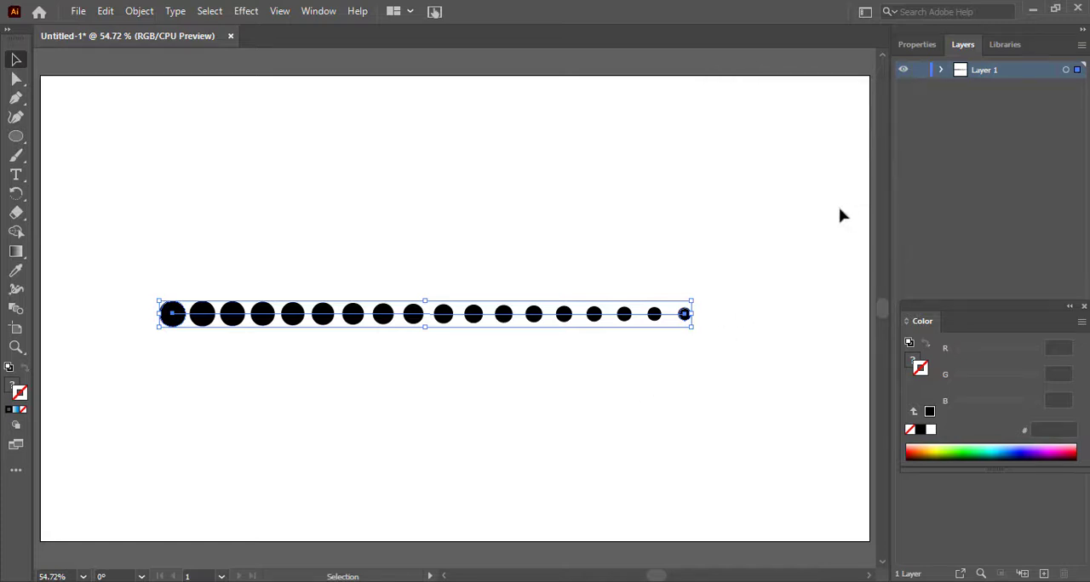
Step: Move the row of dots to the lower part of the artboard and draw a large circle above it with black stroke and no fill
drag(175, 318, 167, 483)
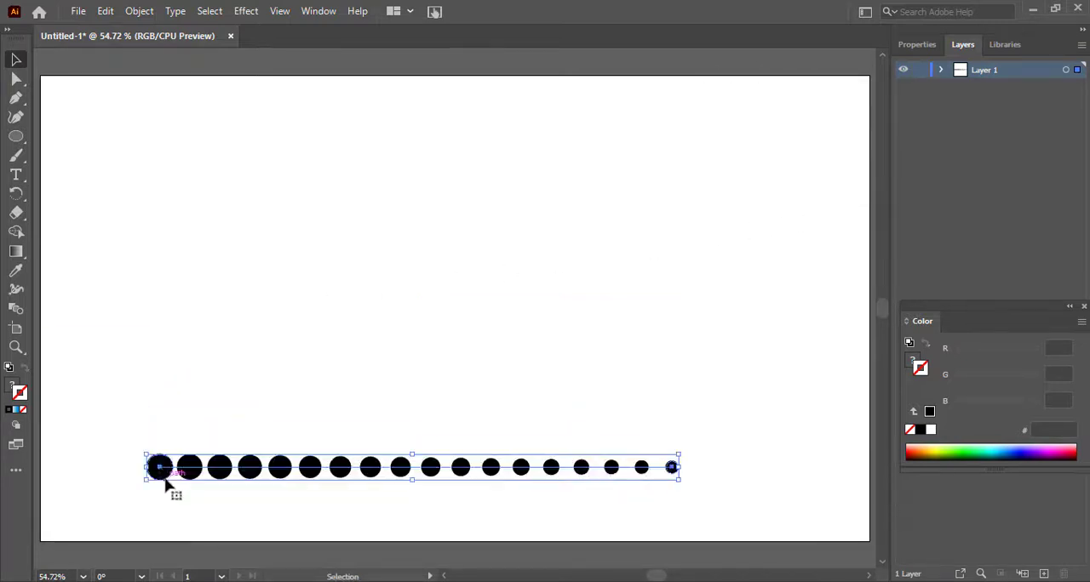
drag(16, 137, 86, 155)
drag(259, 131, 537, 399)
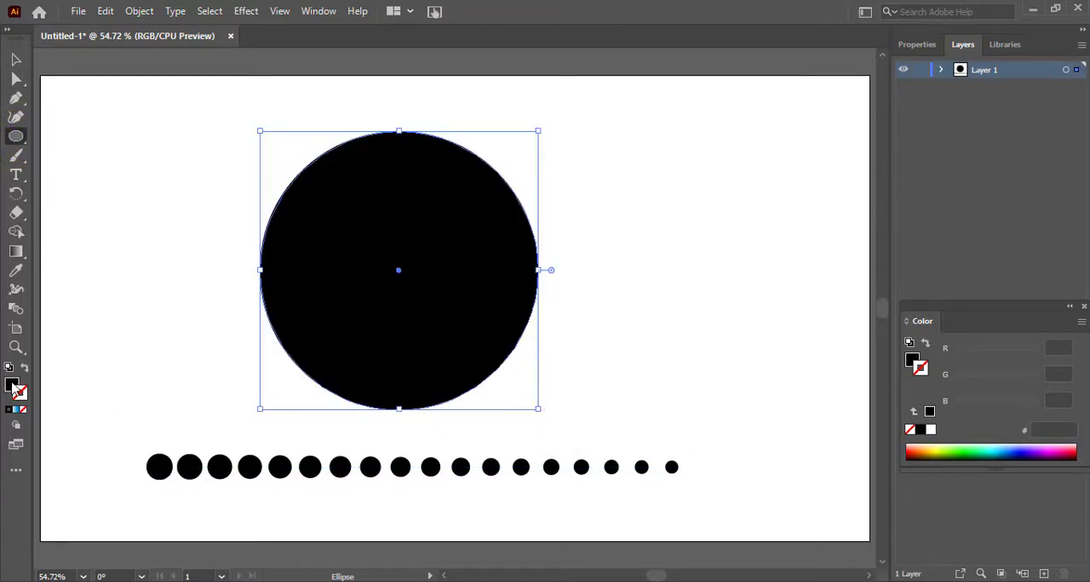
click(9, 409)
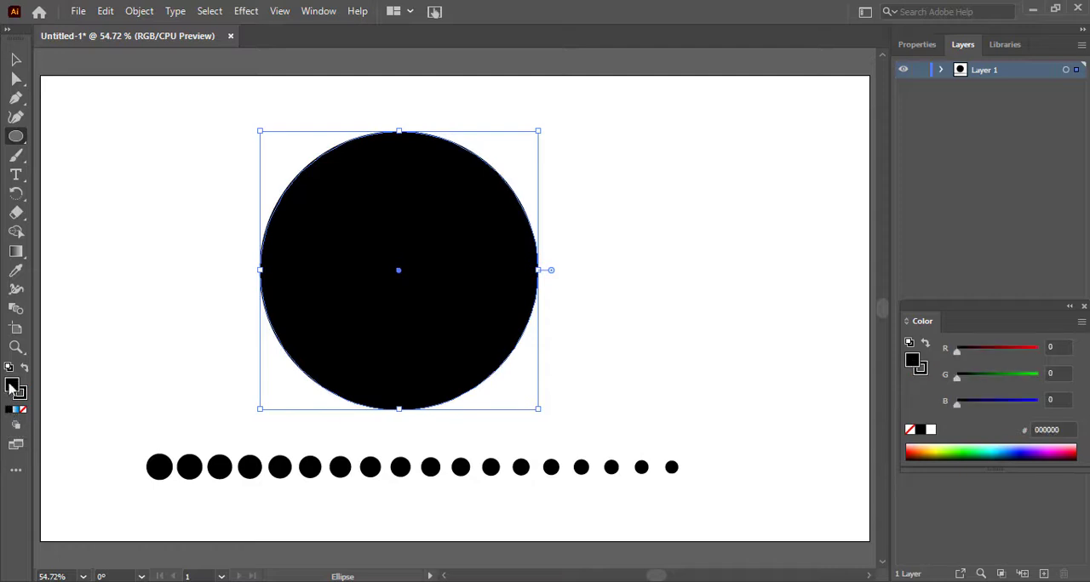
click(23, 410)
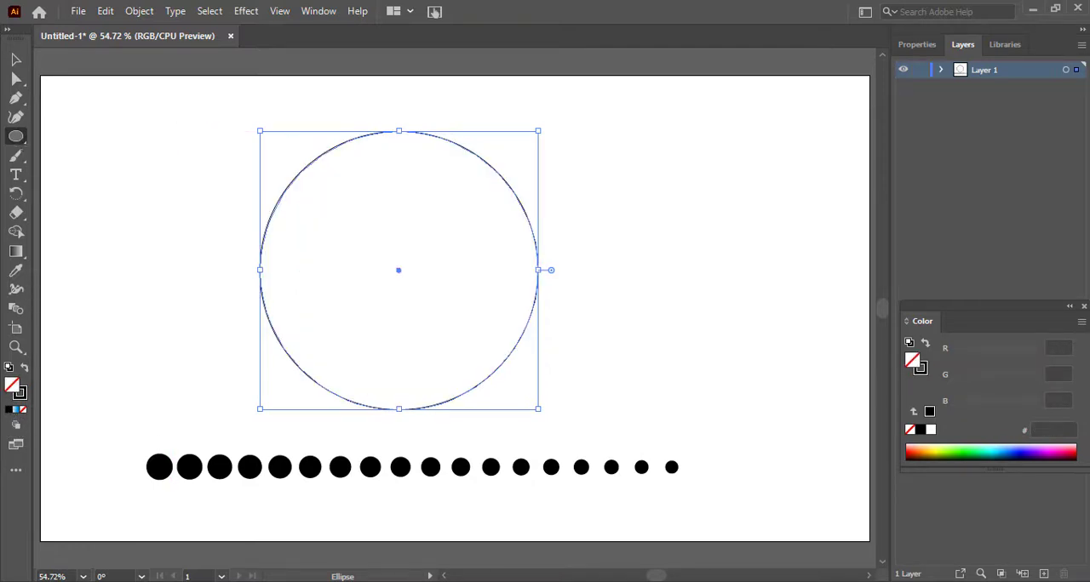
Step: Delete the circle's left and bottom anchor points, keeping only the upper-right quarter arc
click(16, 79)
drag(226, 208, 453, 435)
key(Delete)
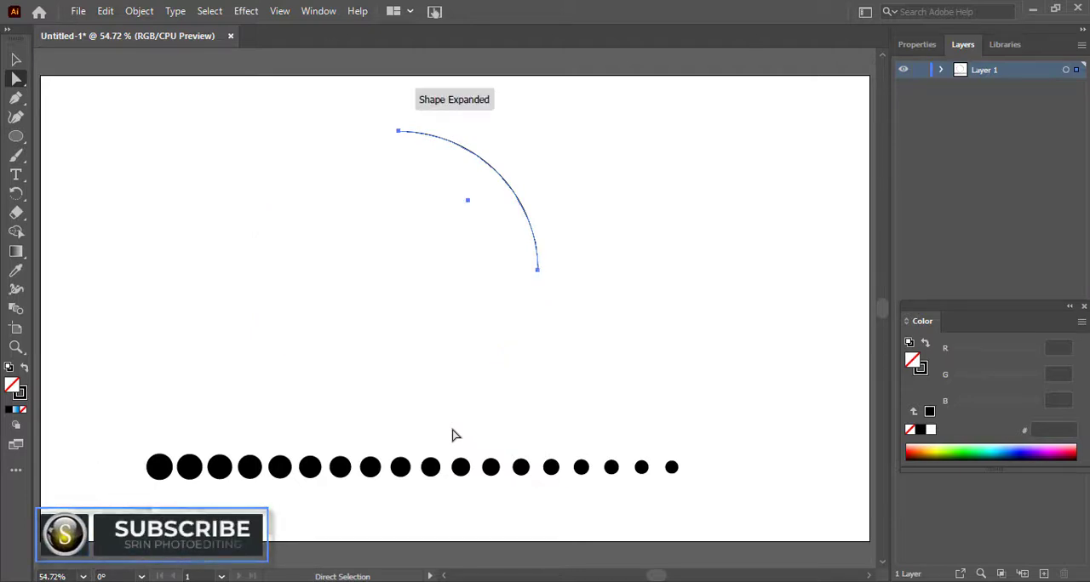
Step: Scale the row of blended dots proportionally down to about half its length
drag(128, 435, 706, 426)
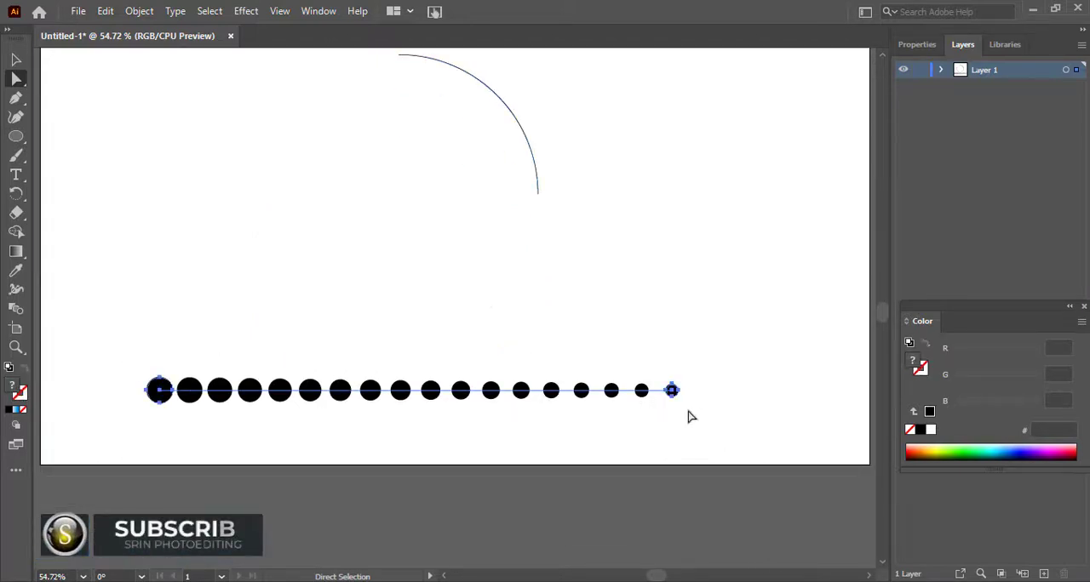
click(16, 59)
drag(146, 378, 224, 388)
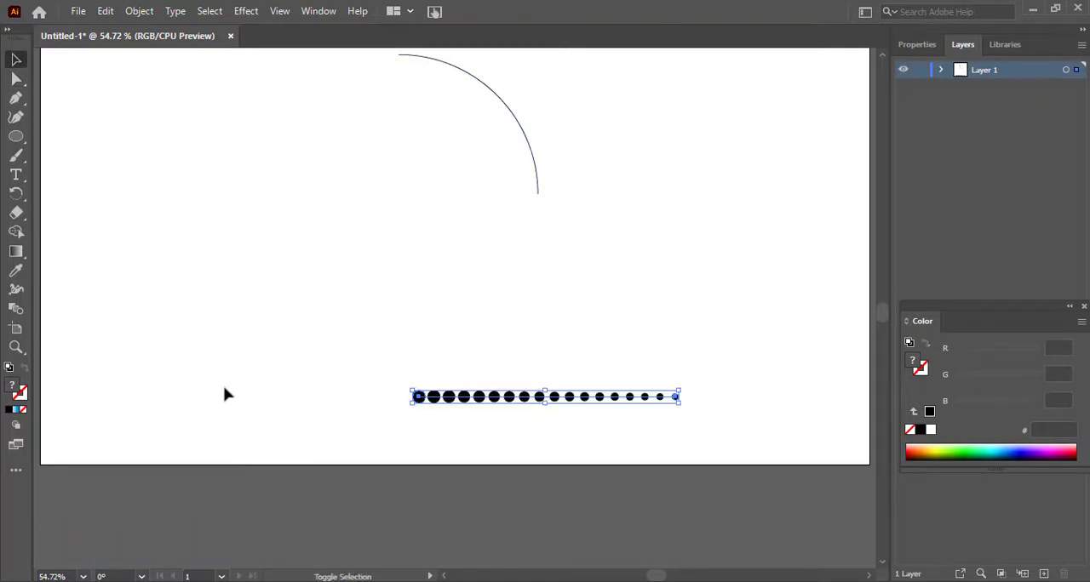
Step: Bring the dot blend and the quarter arc close together and replace the blend's spine with the arc
drag(432, 408, 300, 322)
drag(516, 118, 504, 222)
drag(209, 137, 597, 381)
click(139, 11)
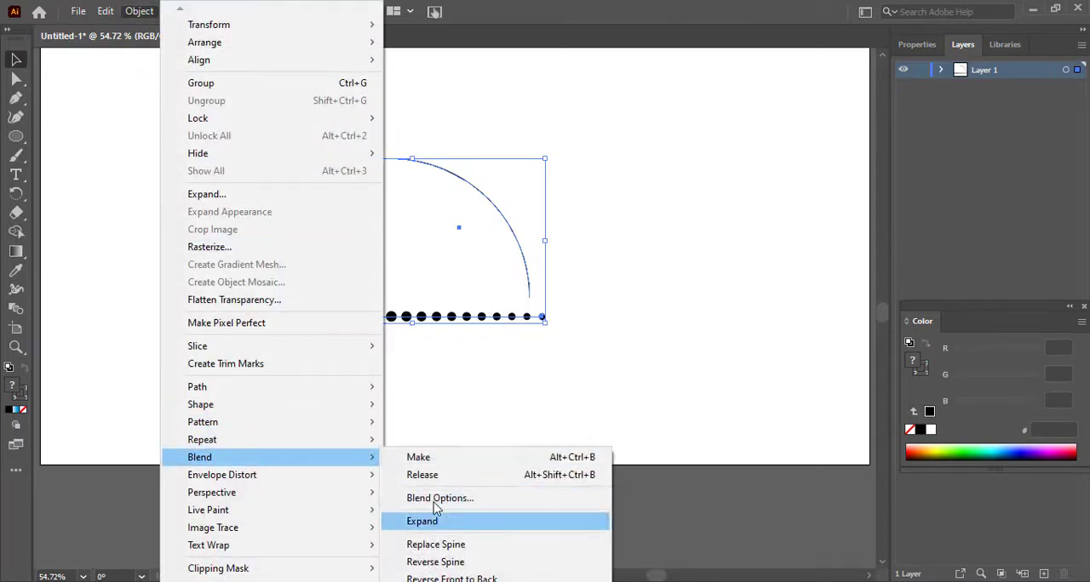
click(441, 550)
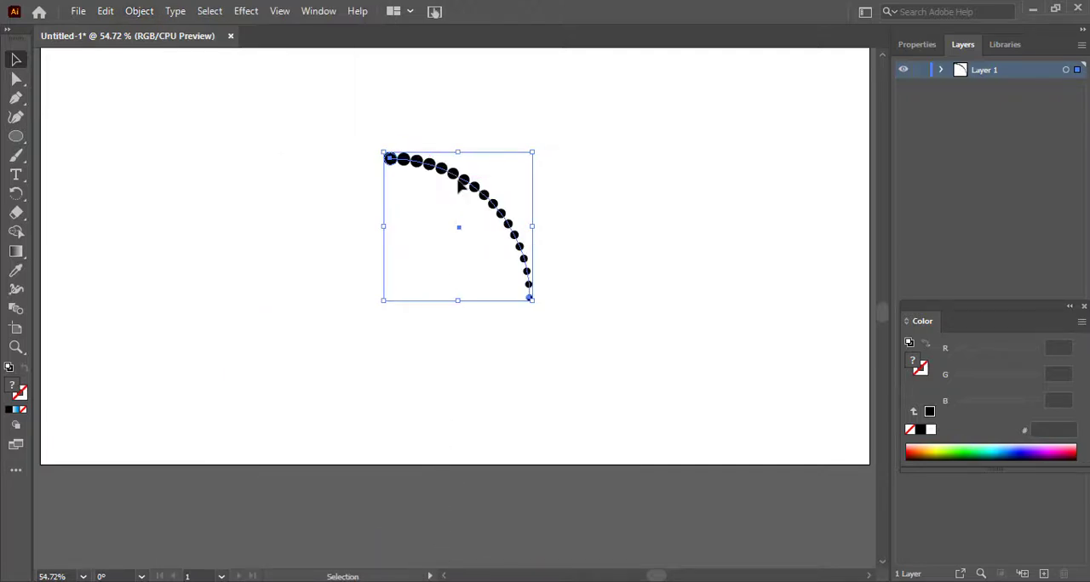
Step: Move the dotted arc up and to the right on the artboard and deselect it
key(a)
key(ctrl+plus)
key(v)
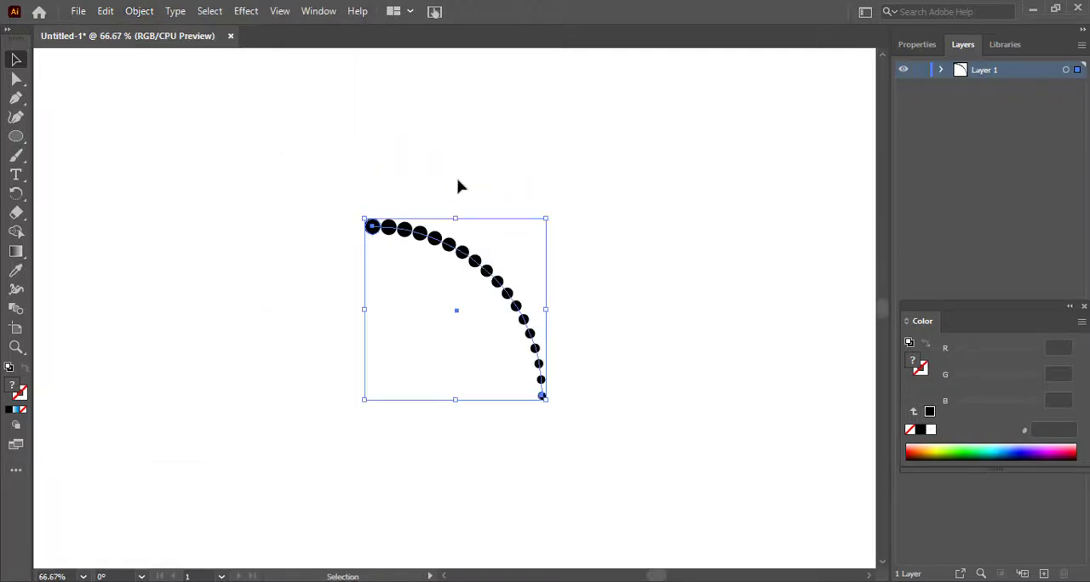
drag(467, 258, 558, 174)
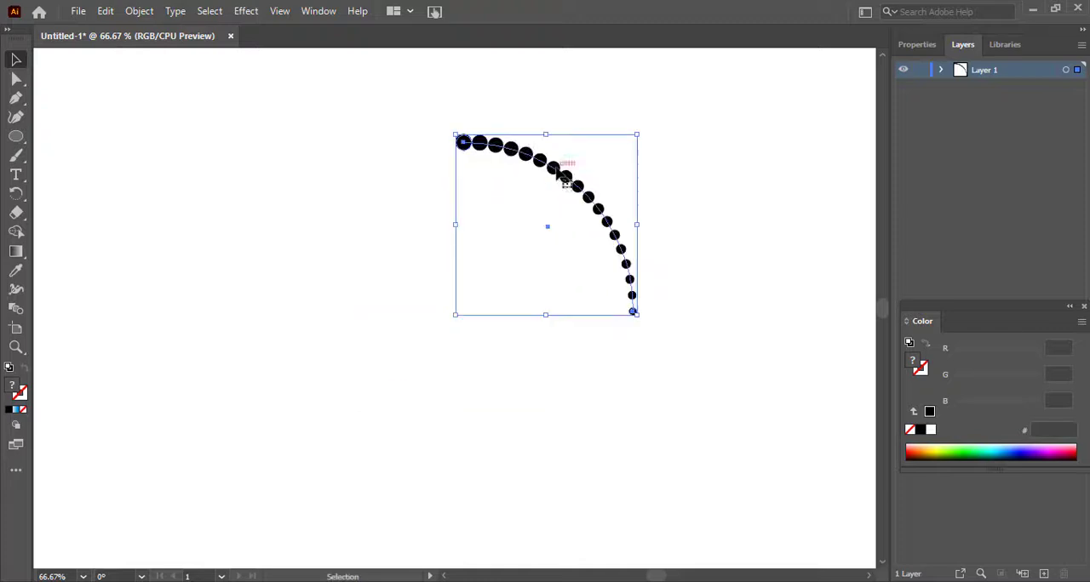
click(288, 174)
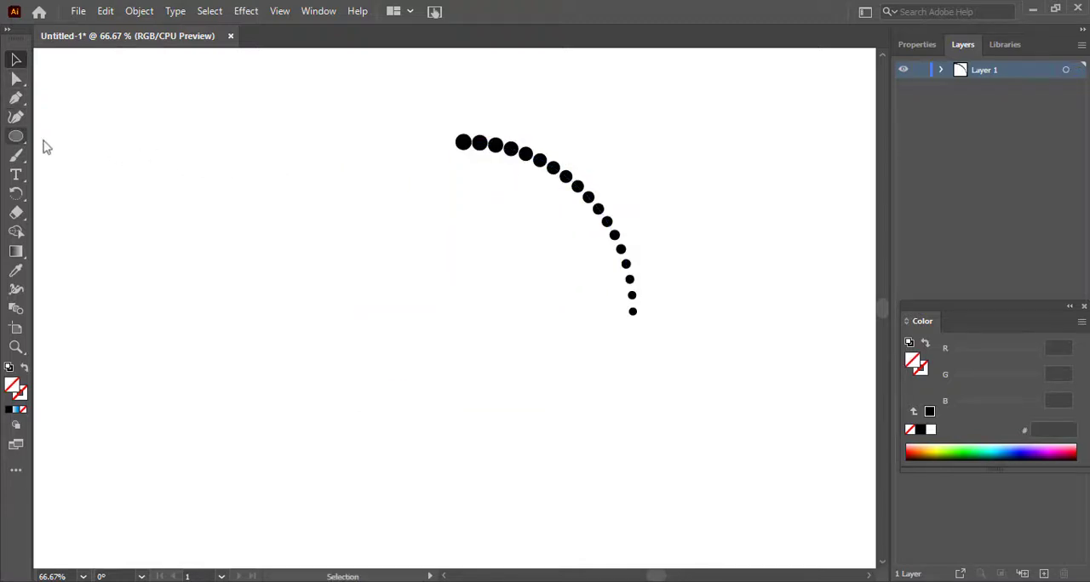
click(15, 136)
click(73, 145)
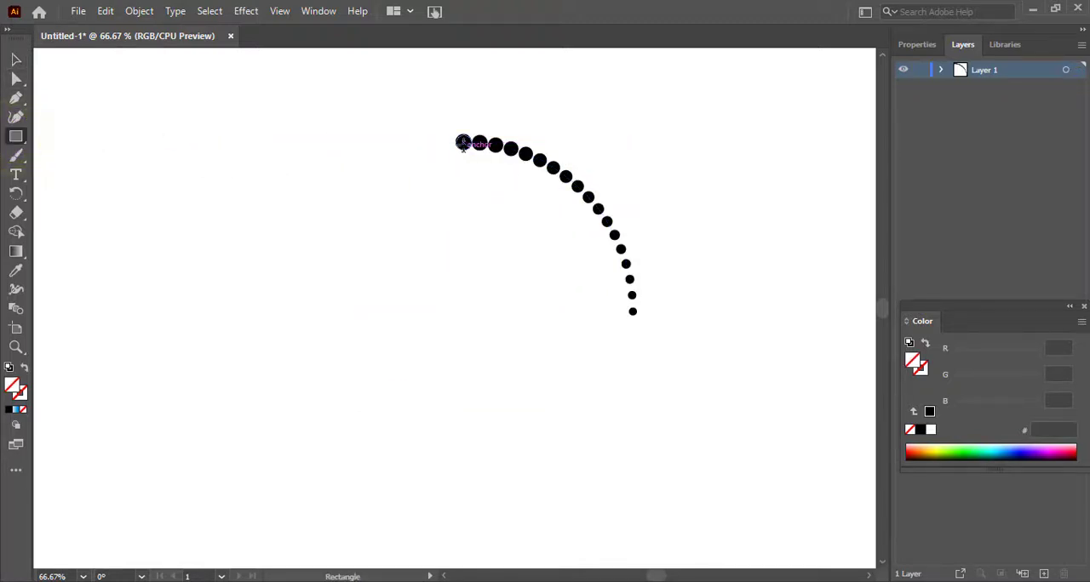
drag(462, 142, 619, 311)
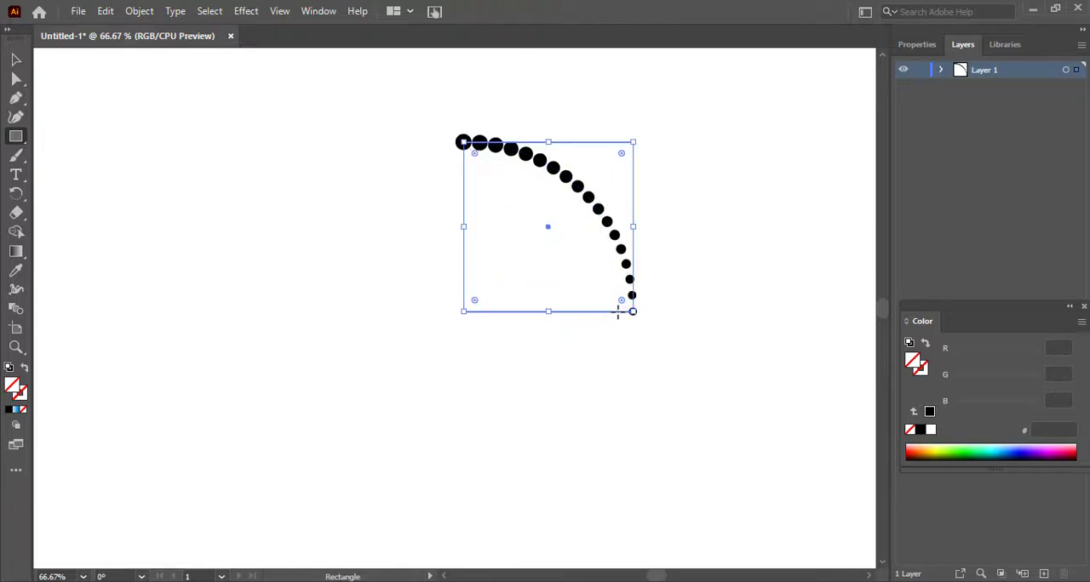
click(15, 60)
click(266, 213)
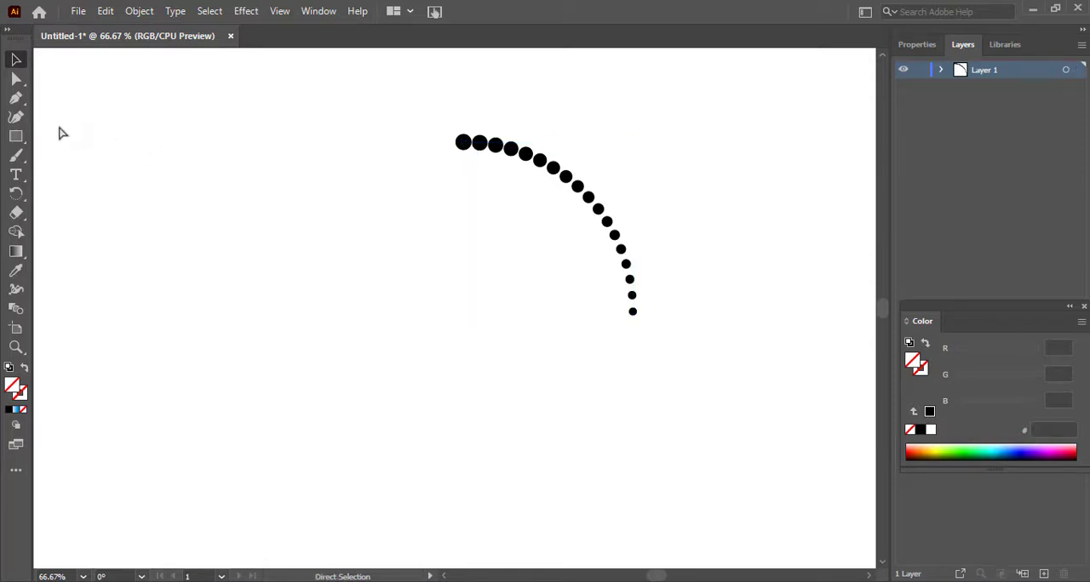
Step: Draw a 229 px guide square between the dotted arc's two end points and give it a 1 pt black stroke
click(17, 138)
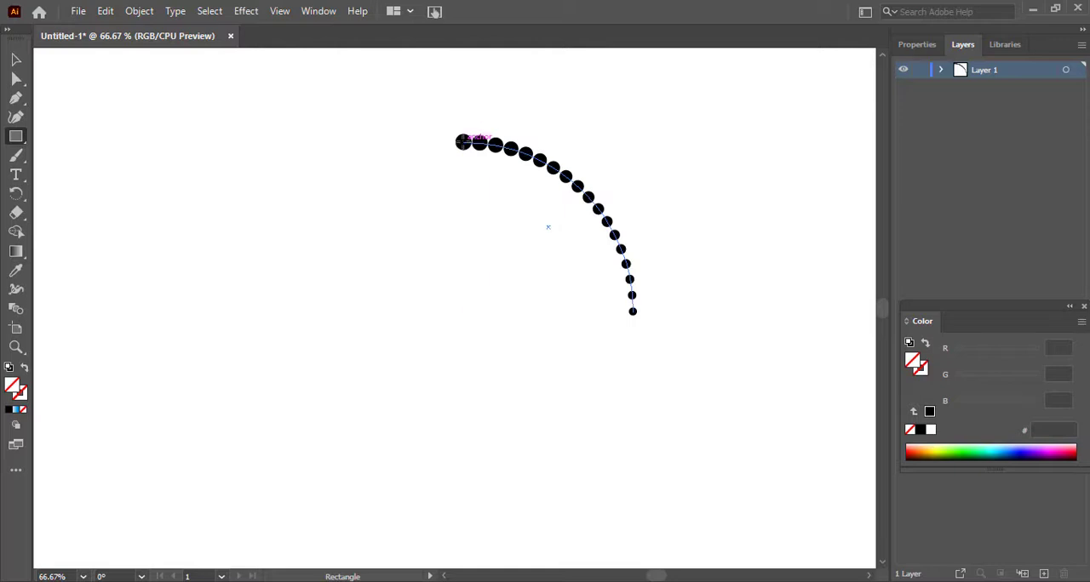
drag(463, 142, 630, 312)
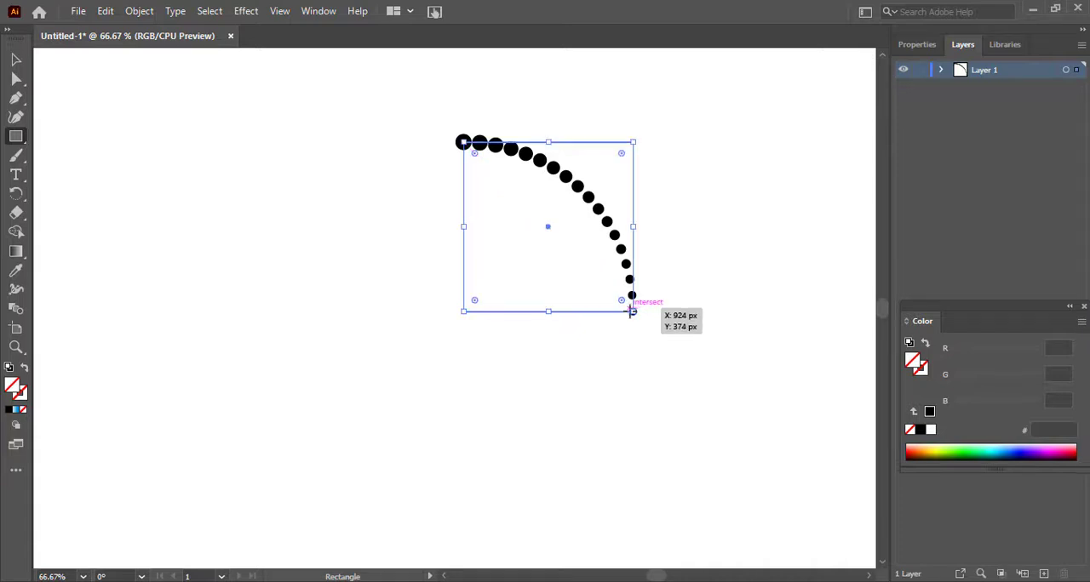
click(917, 44)
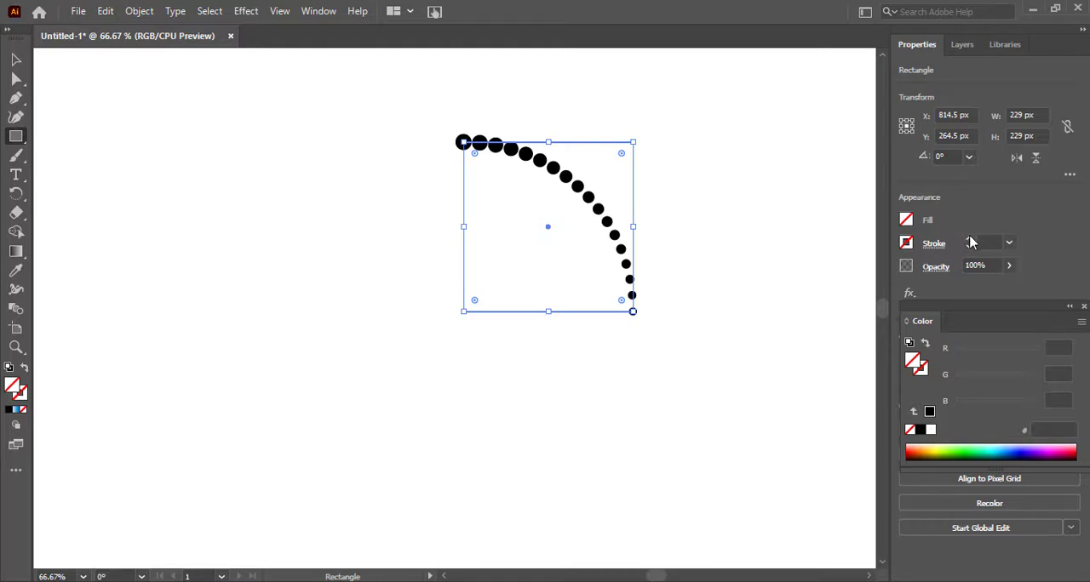
click(972, 244)
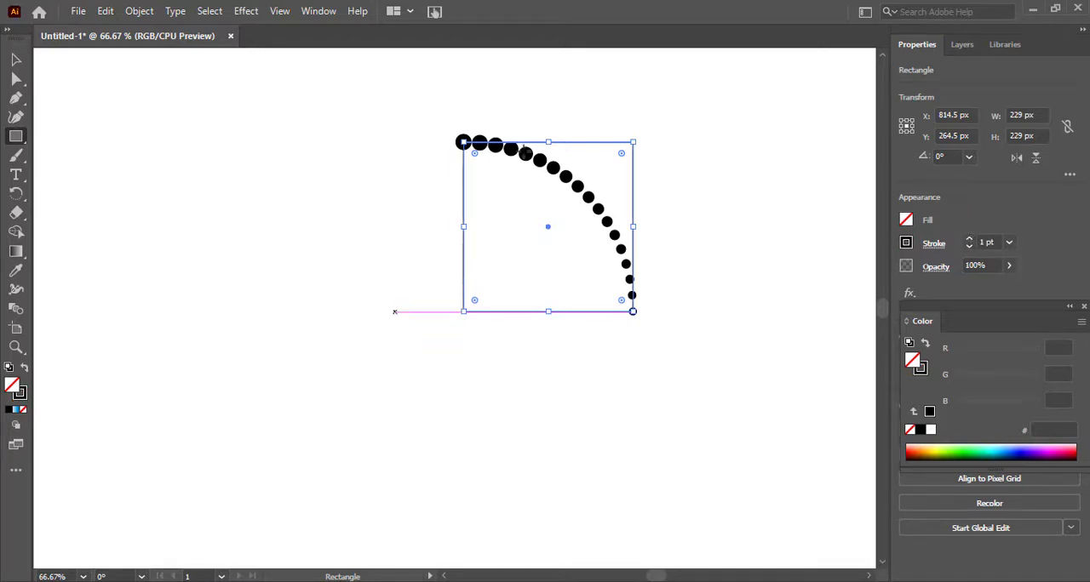
click(16, 60)
click(371, 163)
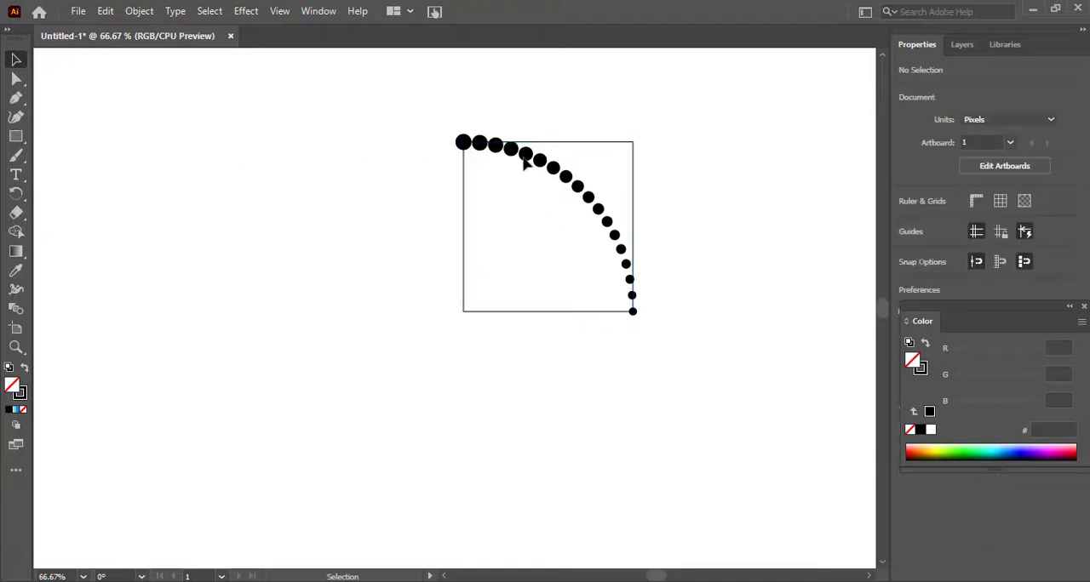
Step: Duplicate the dotted arc, rotate the copy about 177°, and place it diagonally opposite the original beside the guide square's lower-left corner
drag(526, 162, 438, 318)
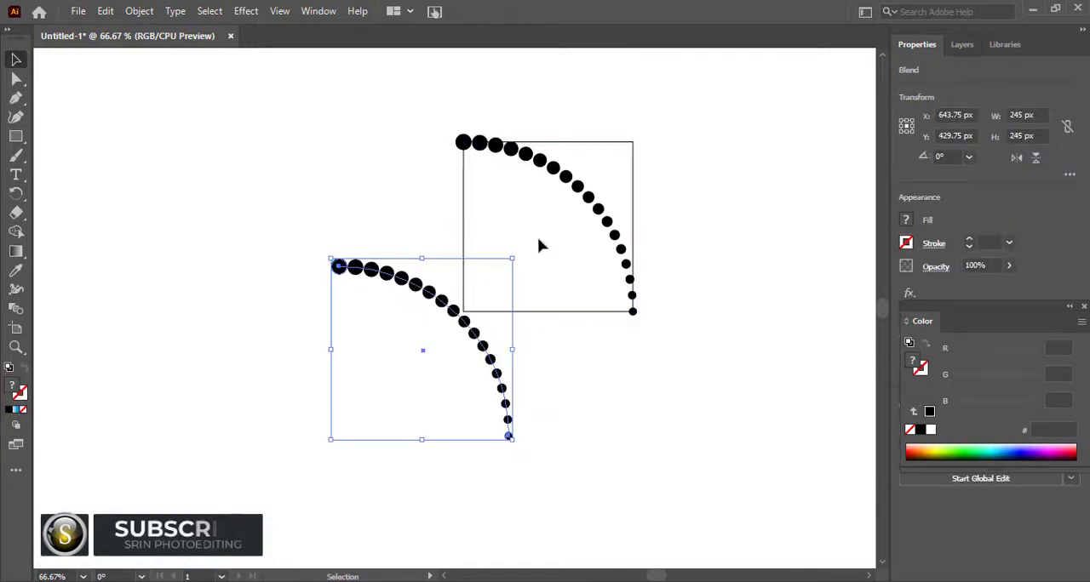
mouse_move(516, 251)
mouse_down()
mouse_move(530, 299)
mouse_move(452, 475)
mouse_move(314, 446)
mouse_up()
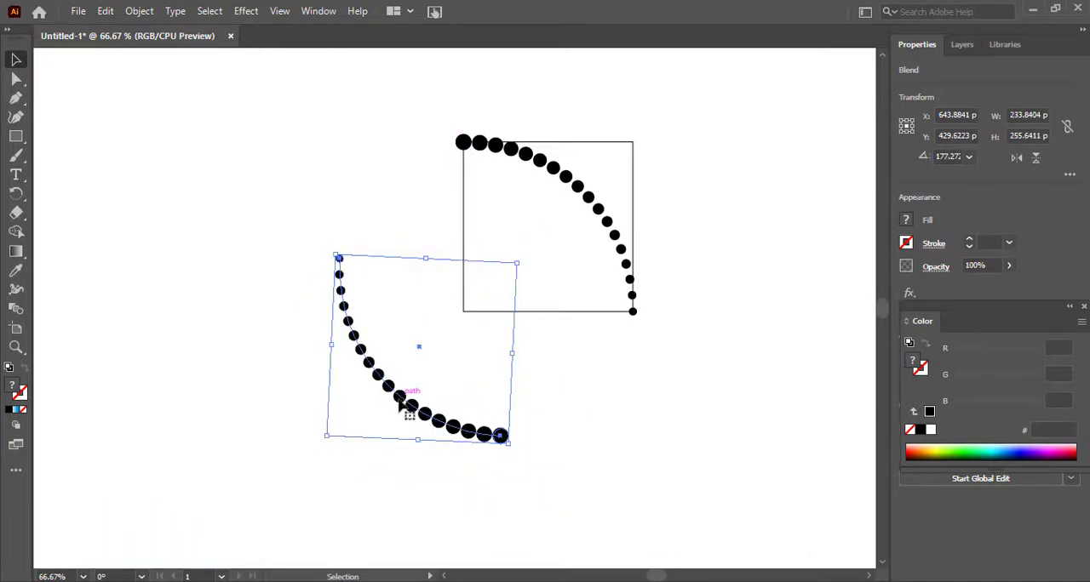
drag(400, 407, 358, 435)
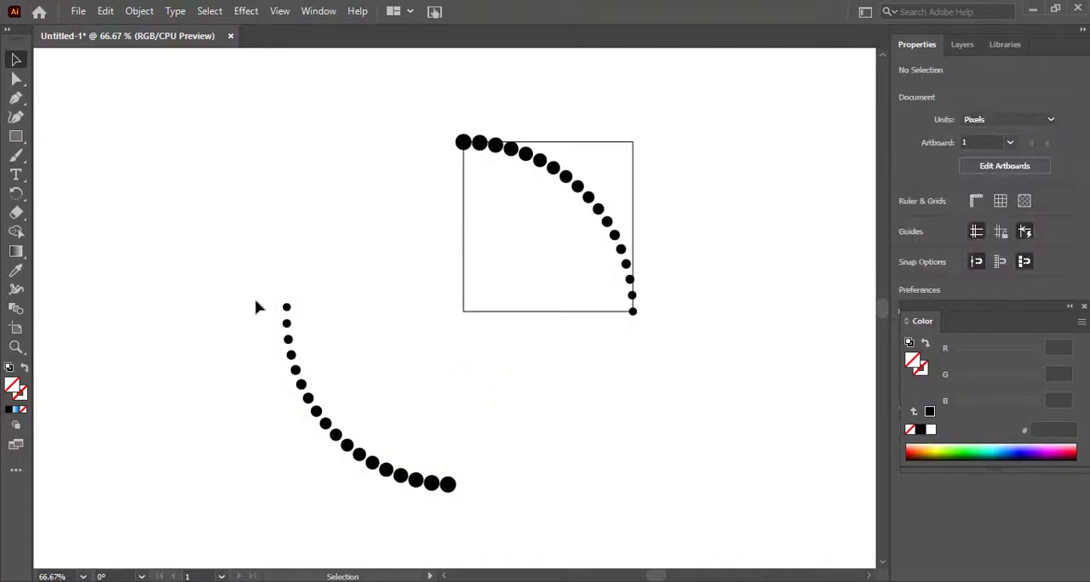
drag(255, 307, 433, 456)
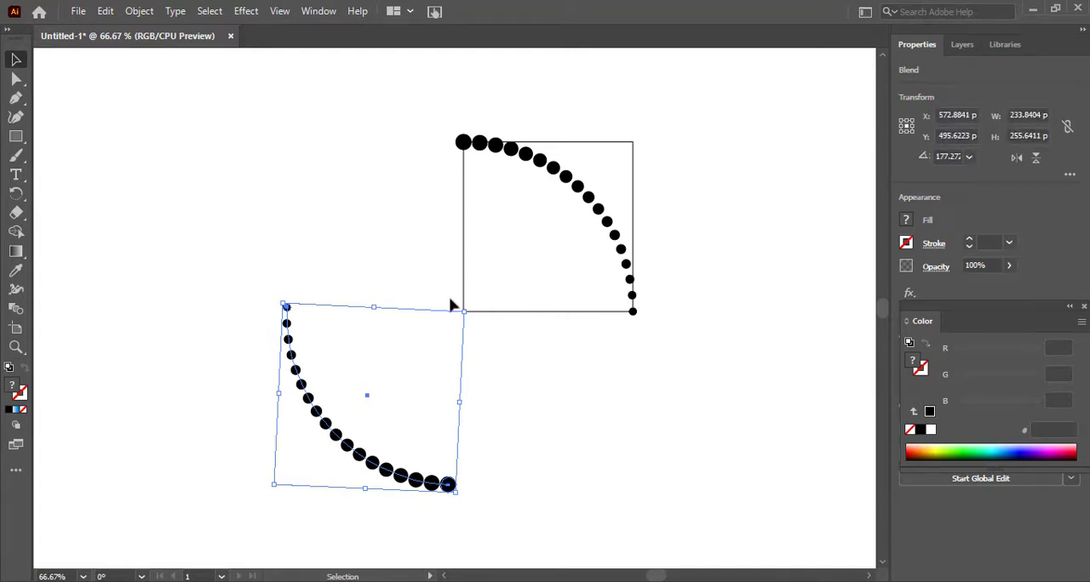
Step: Delete the guide square between the two dotted arcs
click(420, 301)
click(475, 312)
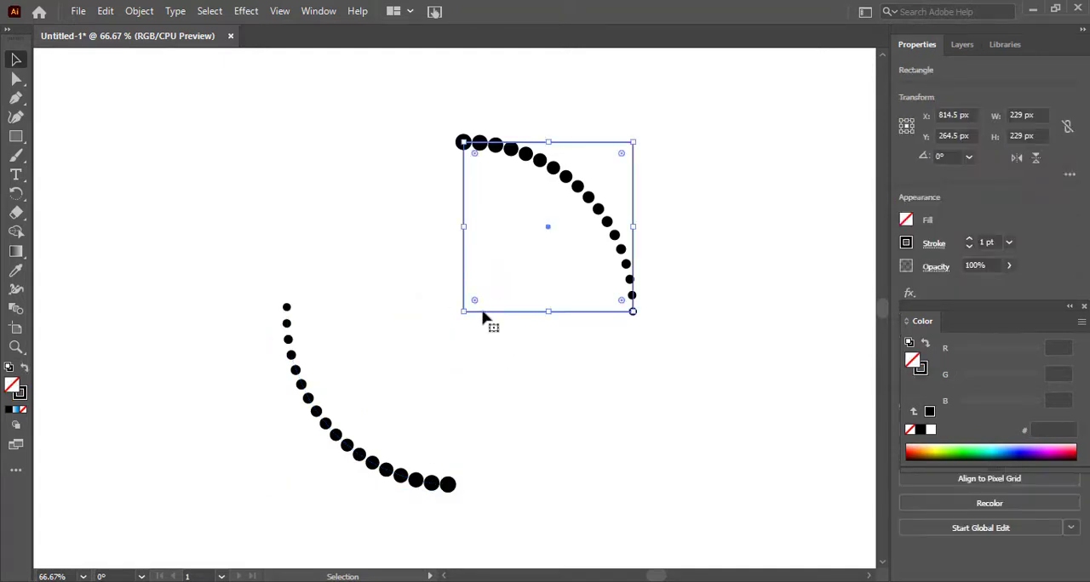
click(481, 318)
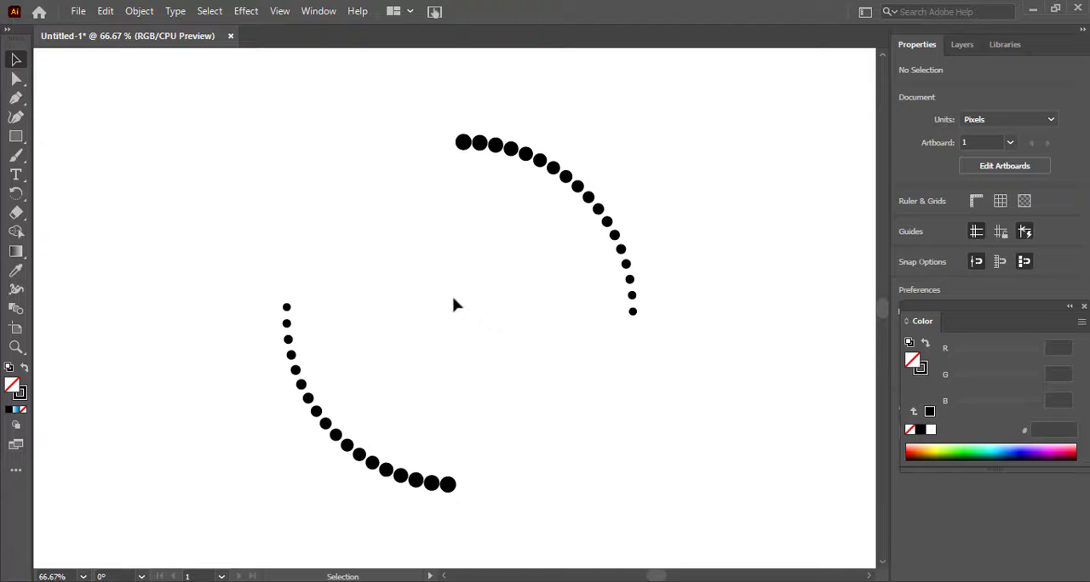
Step: Copy the two diagonally opposite dotted arcs and paste the duplicates exactly over the originals
drag(176, 134, 723, 454)
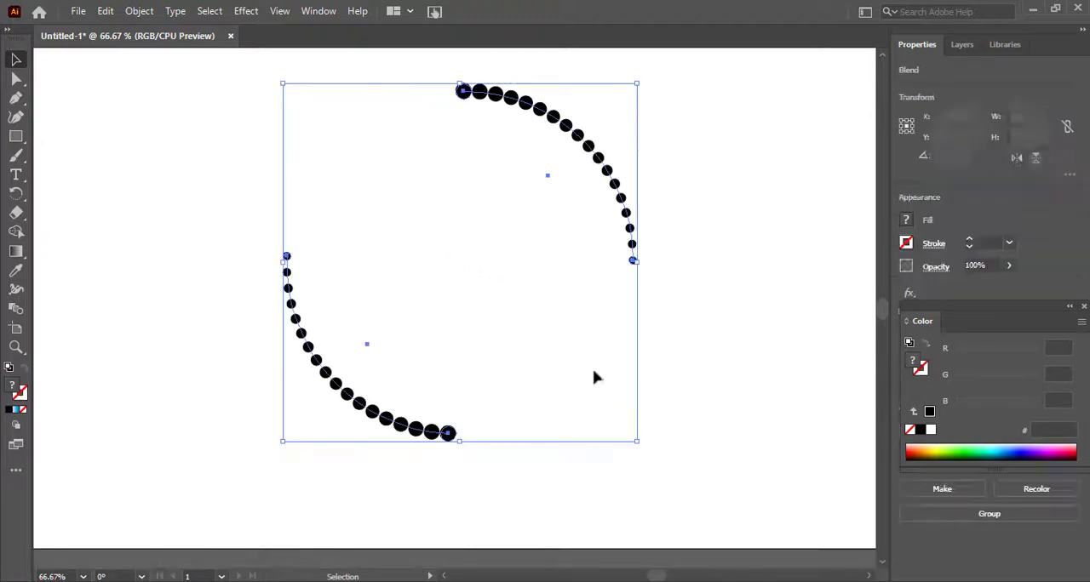
right_click(518, 318)
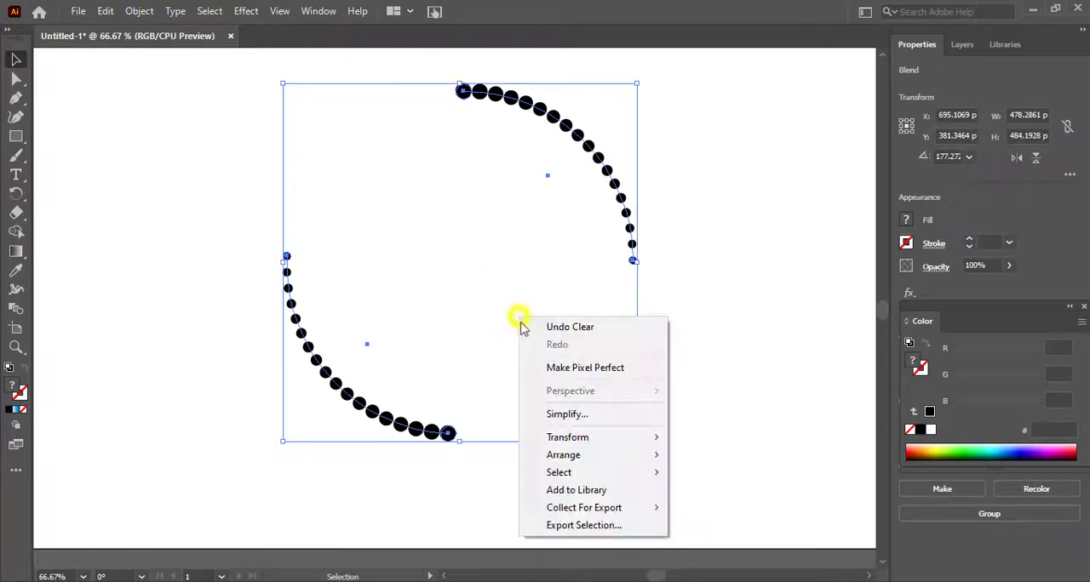
click(106, 12)
click(149, 89)
click(124, 12)
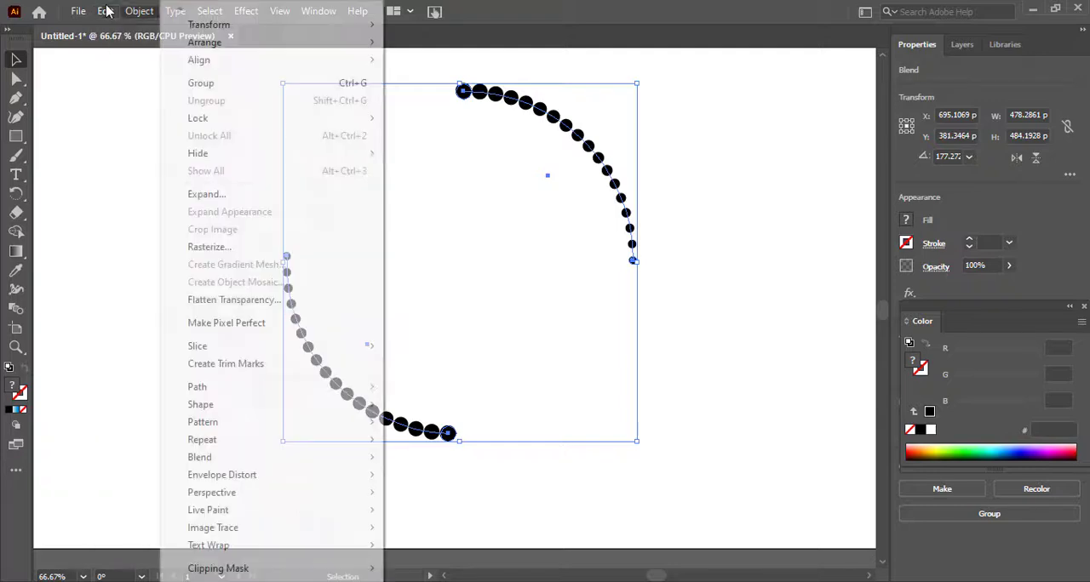
click(106, 10)
click(106, 10)
click(146, 116)
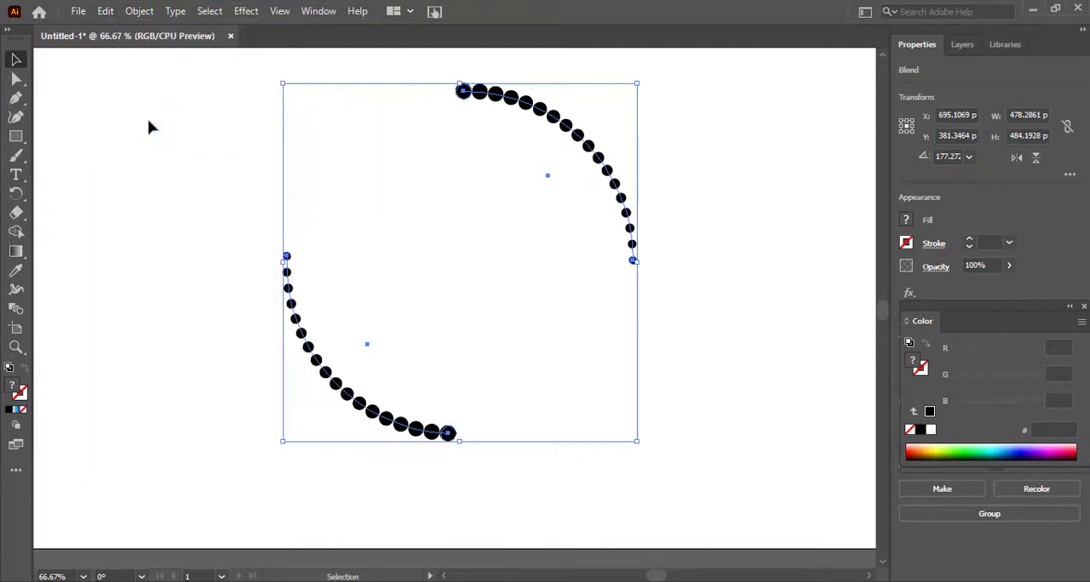
Step: Rotate the duplicated arcs about 90° to fill the two open quarters of the dotted ring, and deselect them
drag(641, 78, 711, 381)
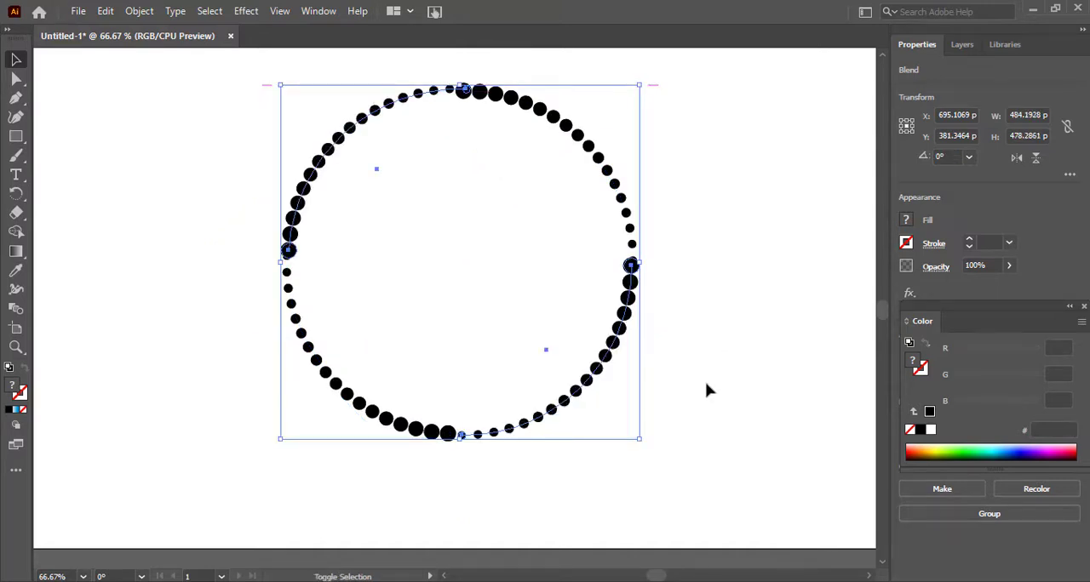
drag(642, 78, 645, 63)
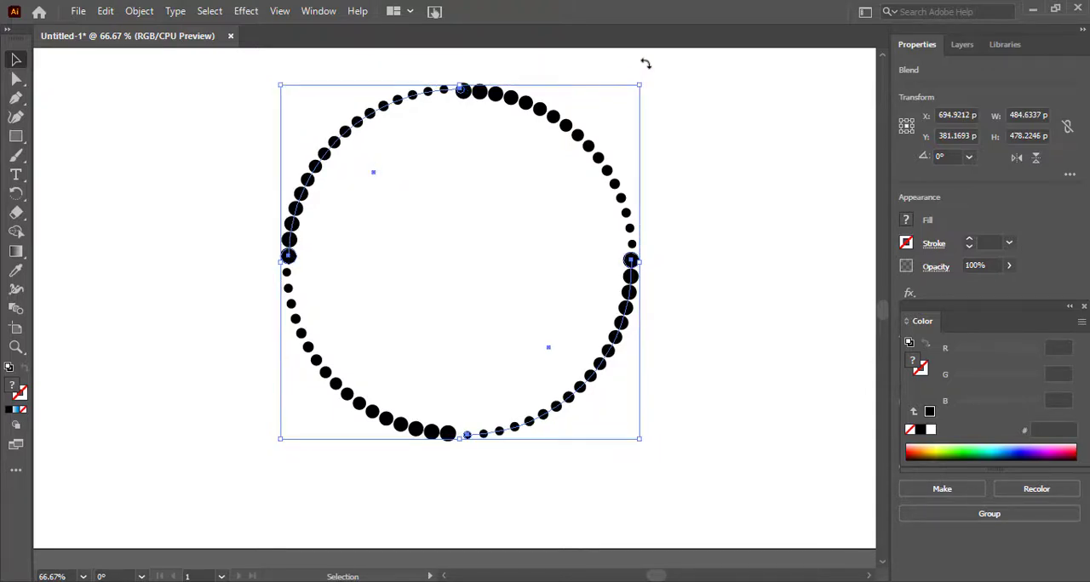
click(705, 220)
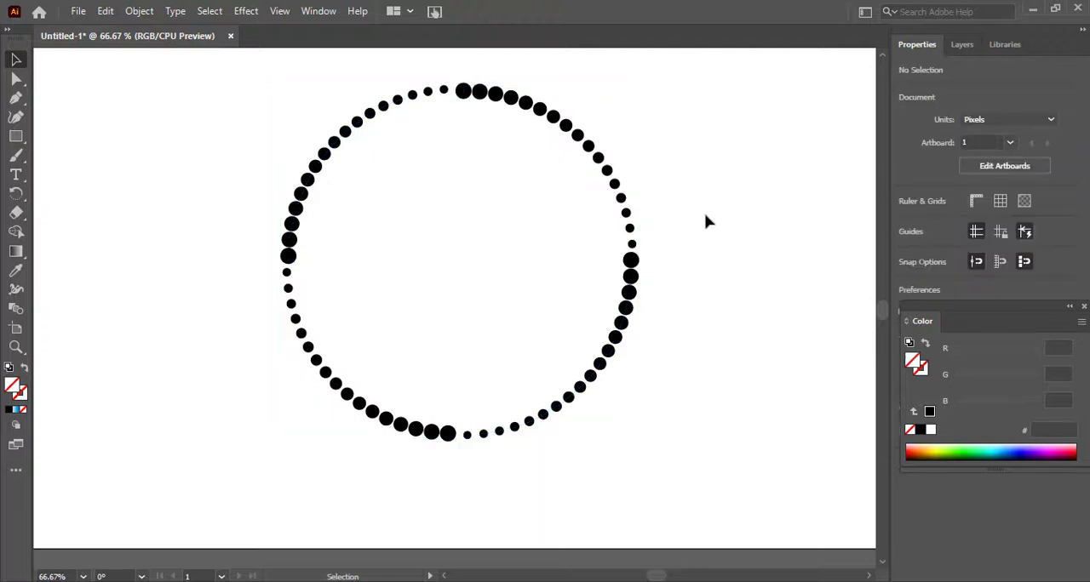
Step: Group the four dotted arcs and start a Transform effect with 91% horizontal and 91% vertical scale
drag(468, 344, 725, 494)
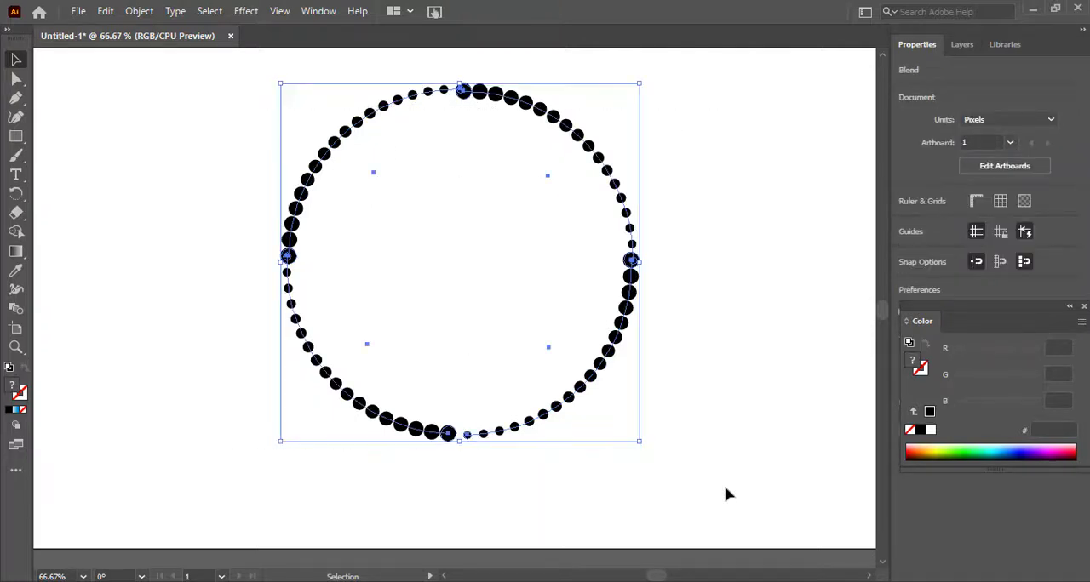
key(ctrl+g)
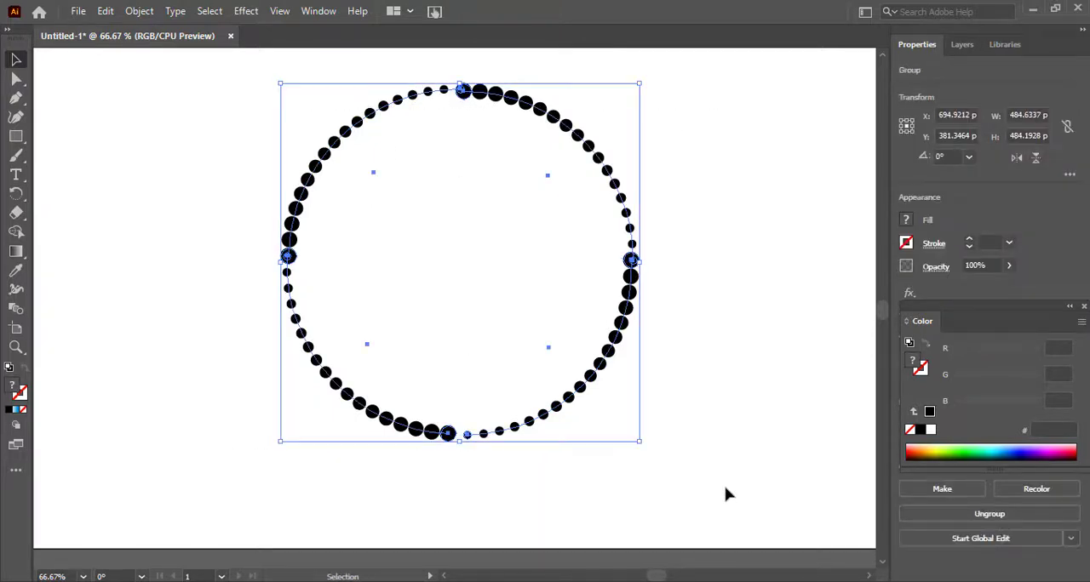
click(246, 11)
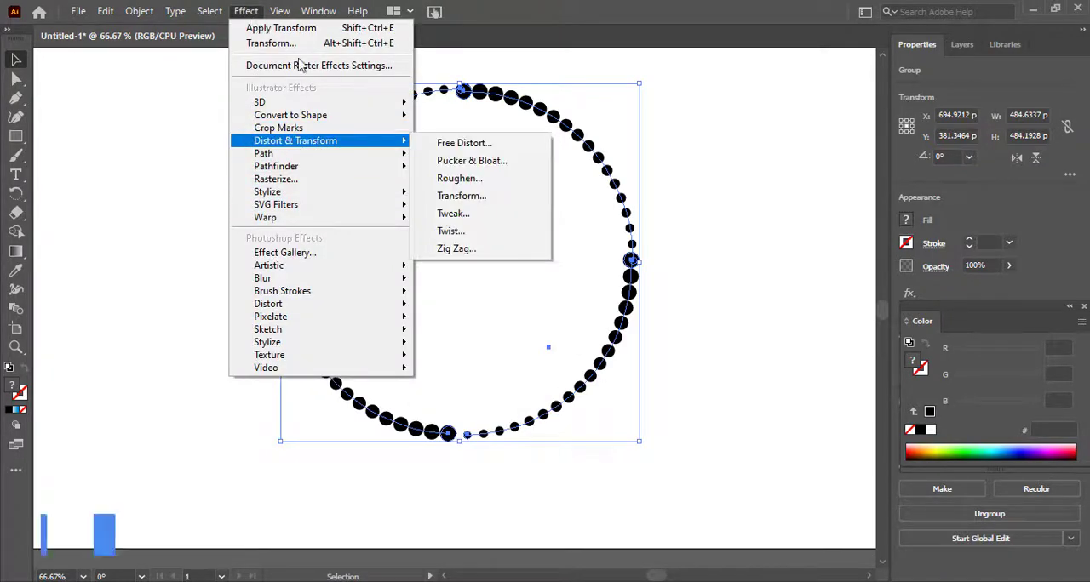
click(461, 196)
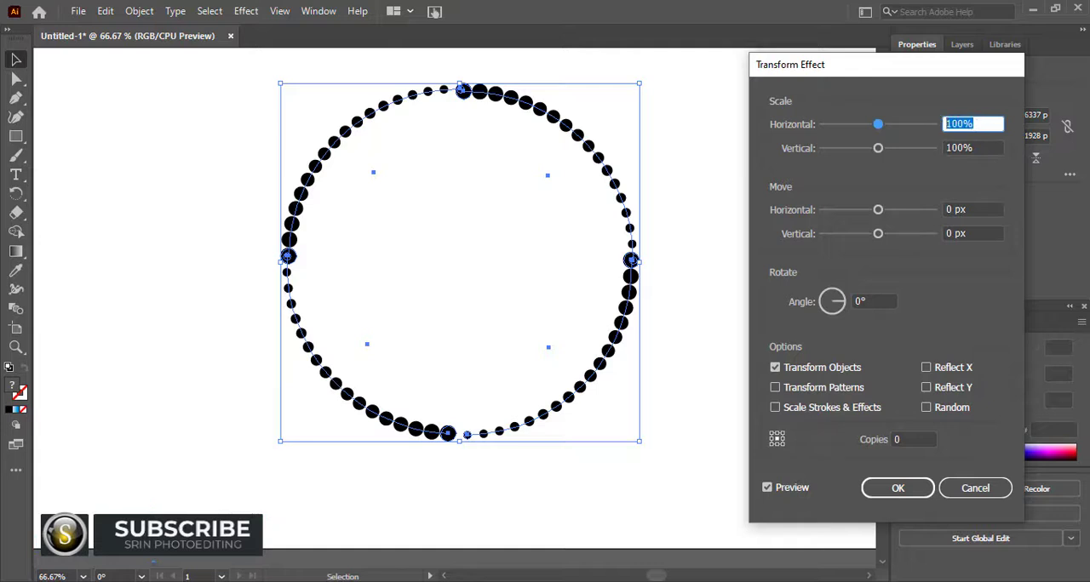
text(91)
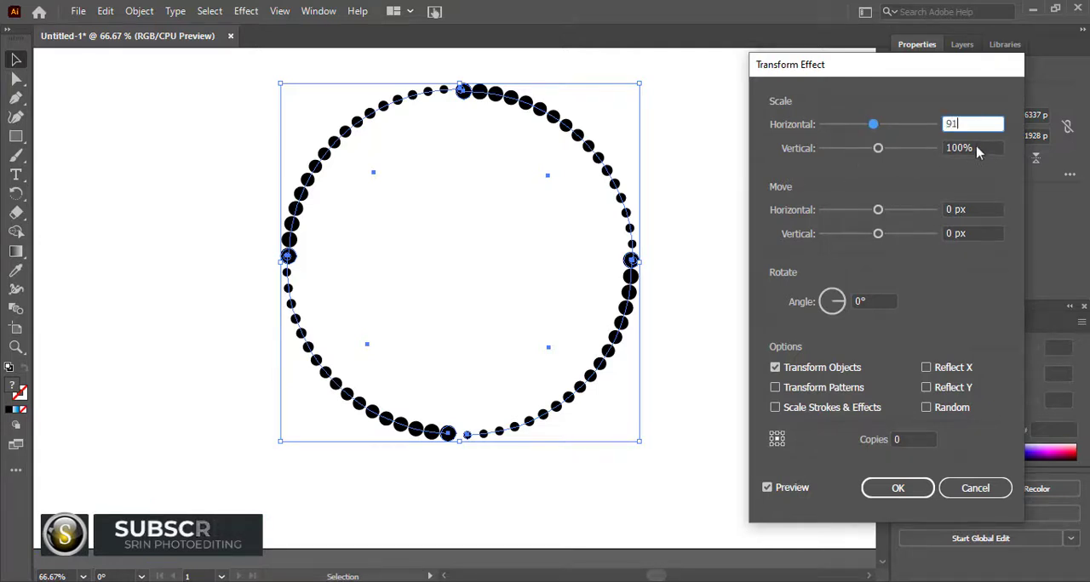
key(Tab)
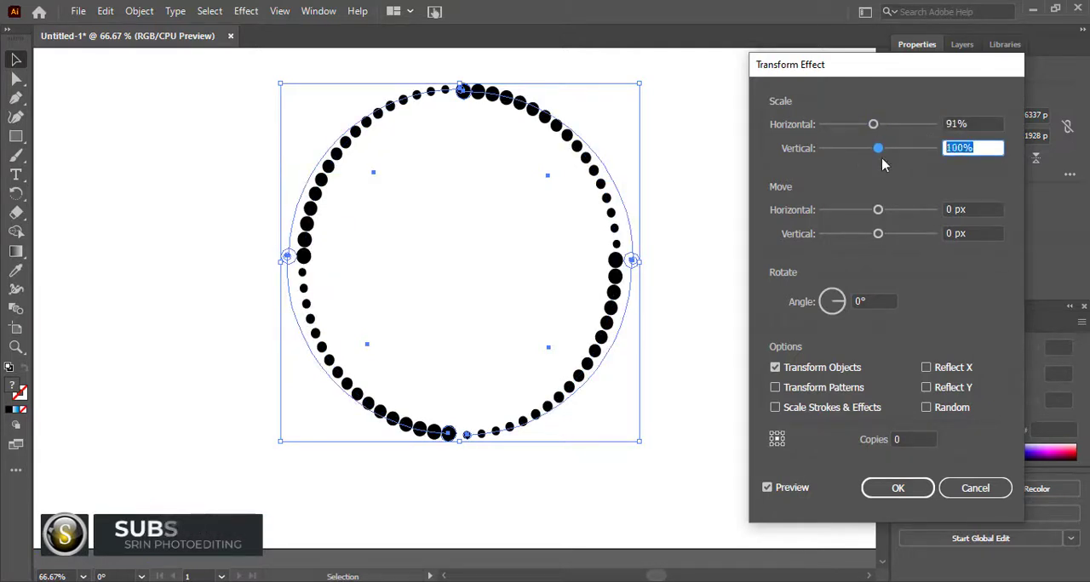
text(91)
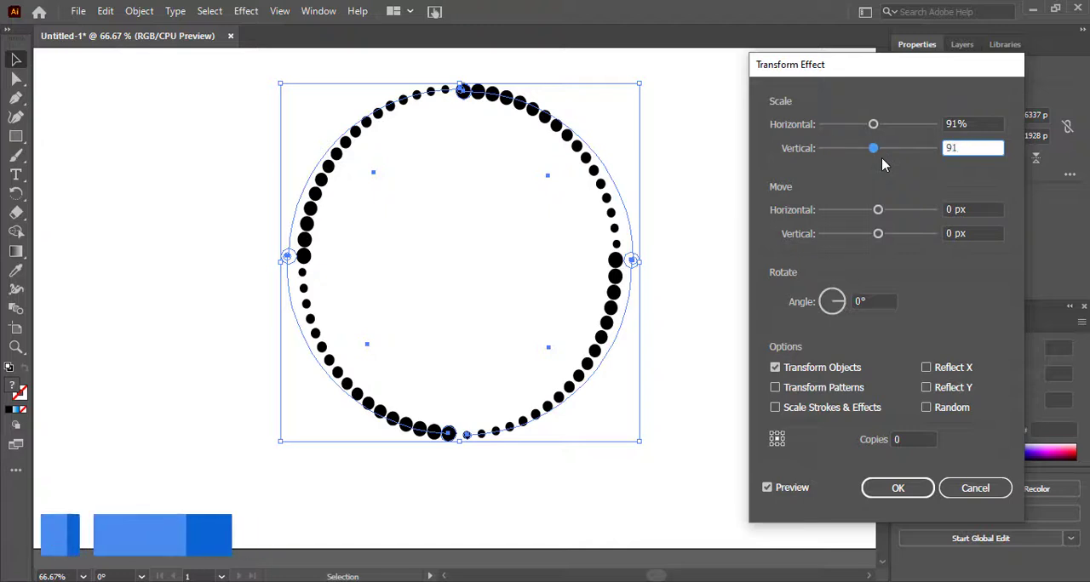
Step: Set the number of copies in the Transform effect to 25
click(922, 440)
text(10)
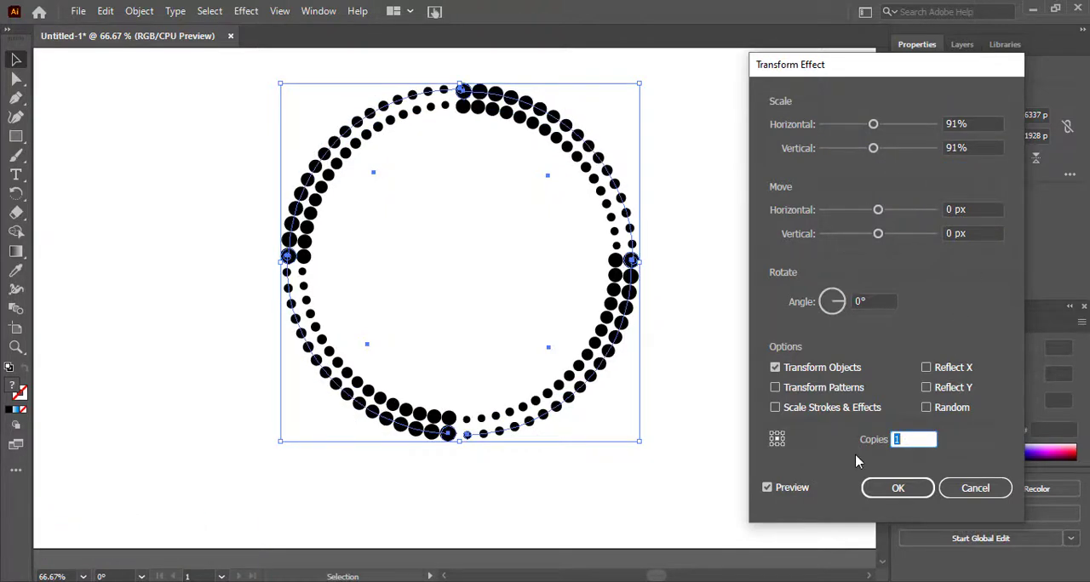
key(Up)
key(Up)
key(Up)
key(Up)
key(Up)
key(Up)
key(Up)
key(Up)
key(Up)
key(Up)
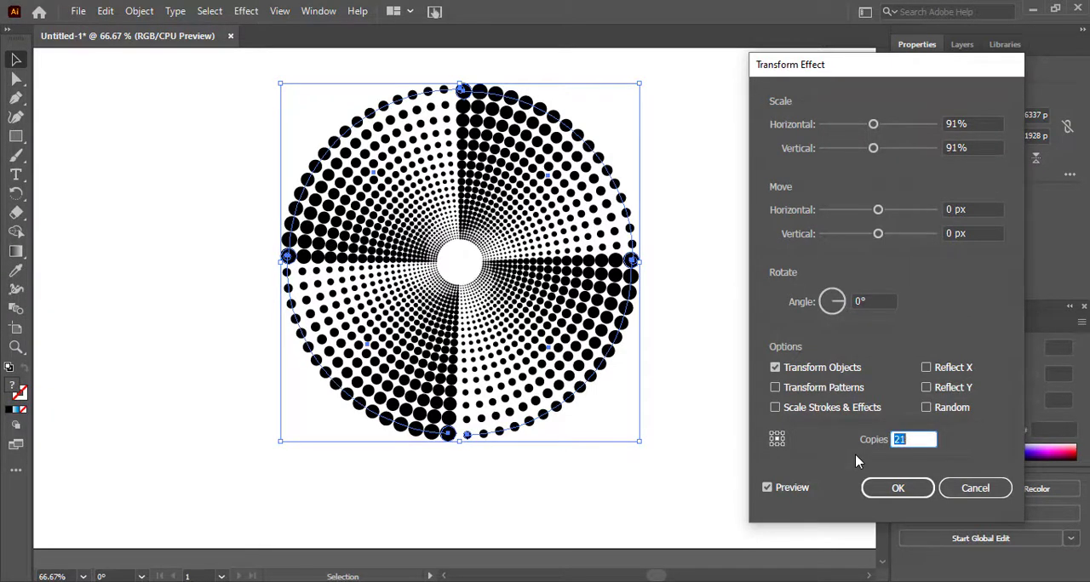
key(Up)
key(Up)
key(Up)
key(Up)
key(Up)
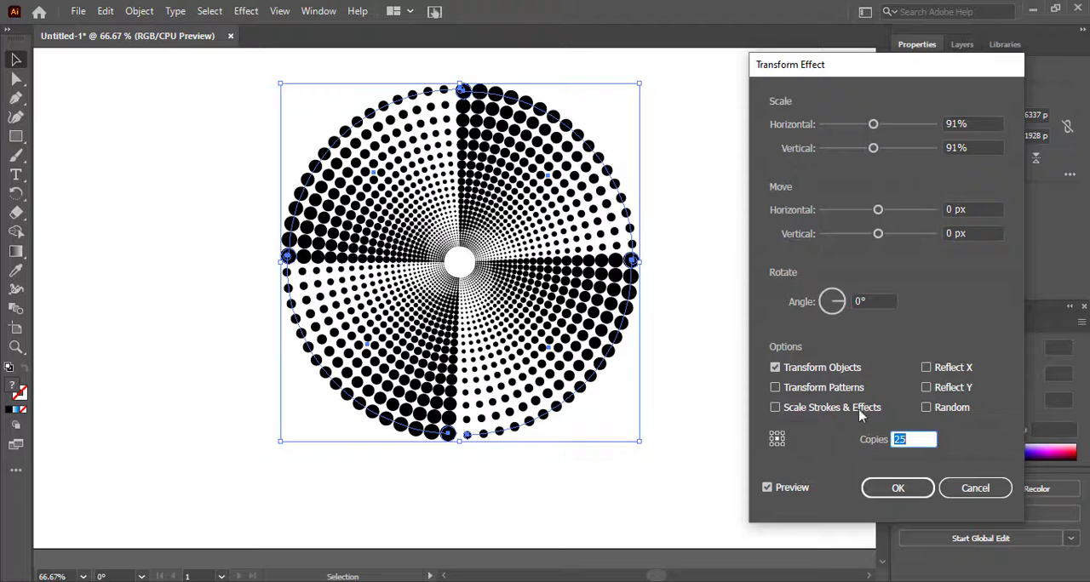
Step: Set the Transform effect's rotation angle to 7° and apply the effect to the dotted ring
click(863, 300)
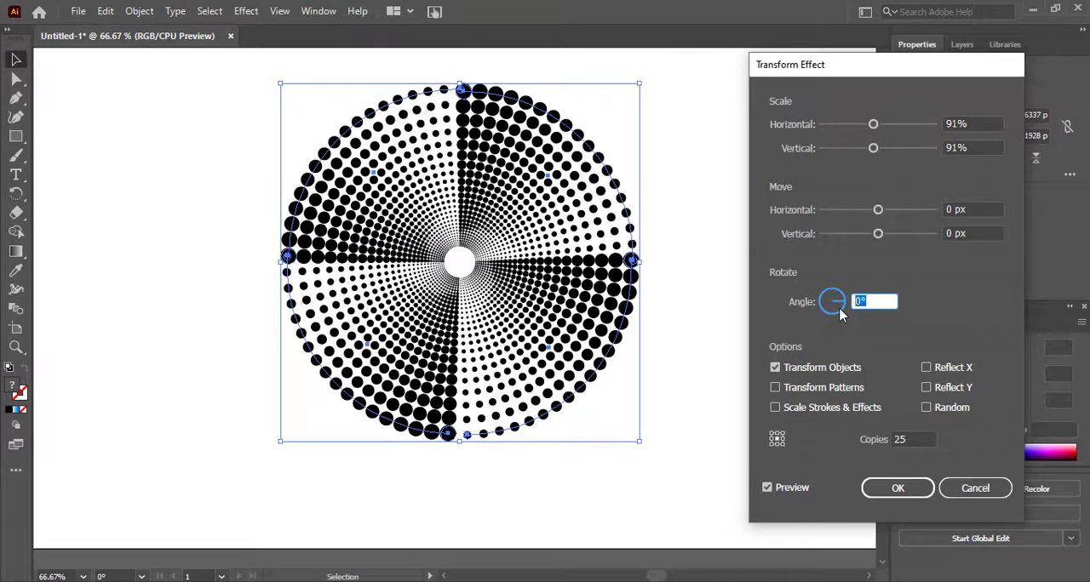
key(Up)
key(Up)
key(Up)
key(Up)
key(Up)
key(Up)
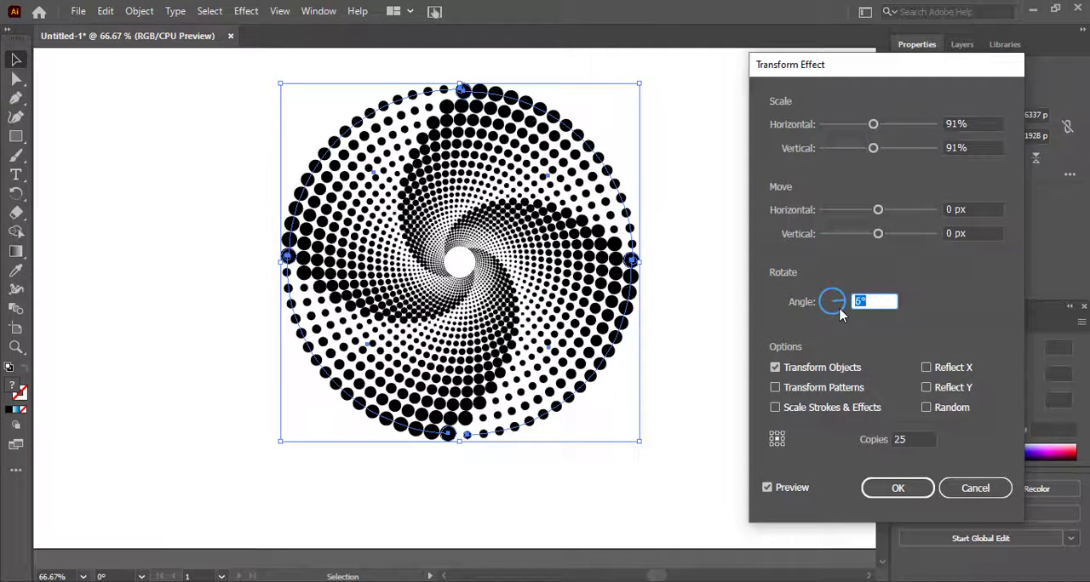
key(Up)
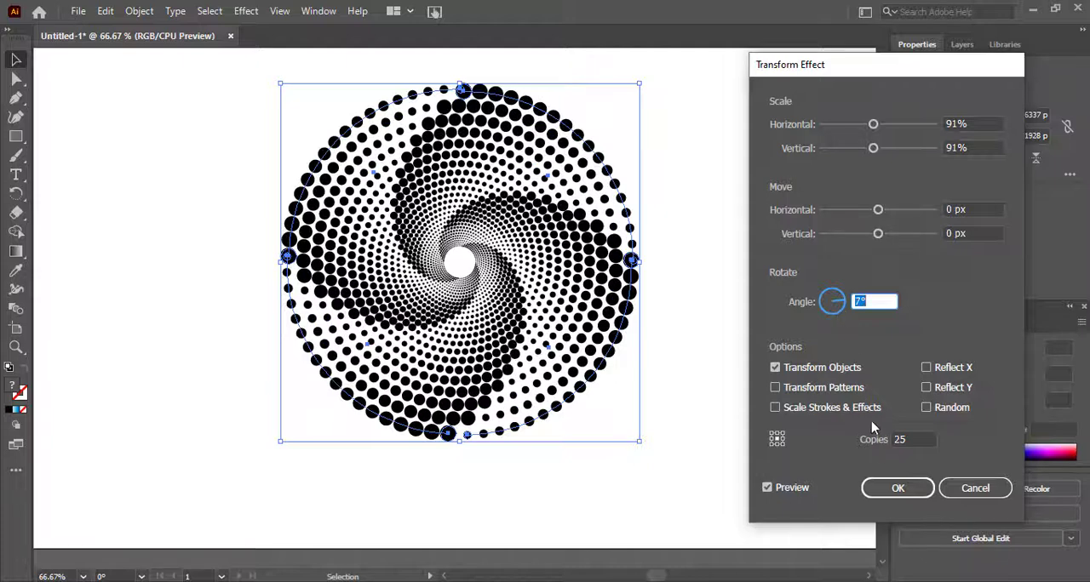
key(Return)
click(898, 490)
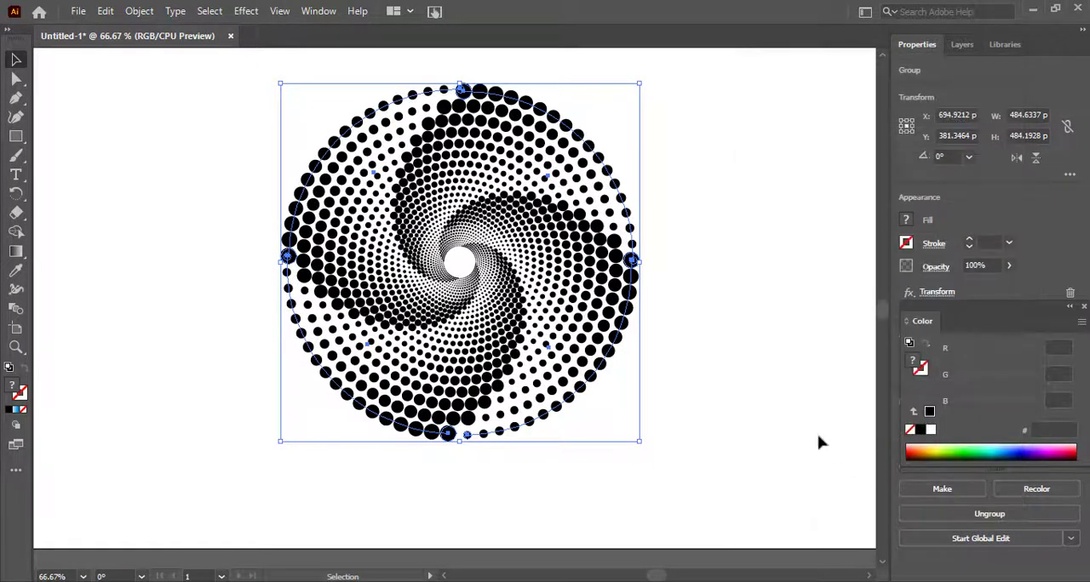
Step: Center the dotted spiral group vertically and horizontally on the artboard, and deselect it
click(705, 371)
key(ctrl+a)
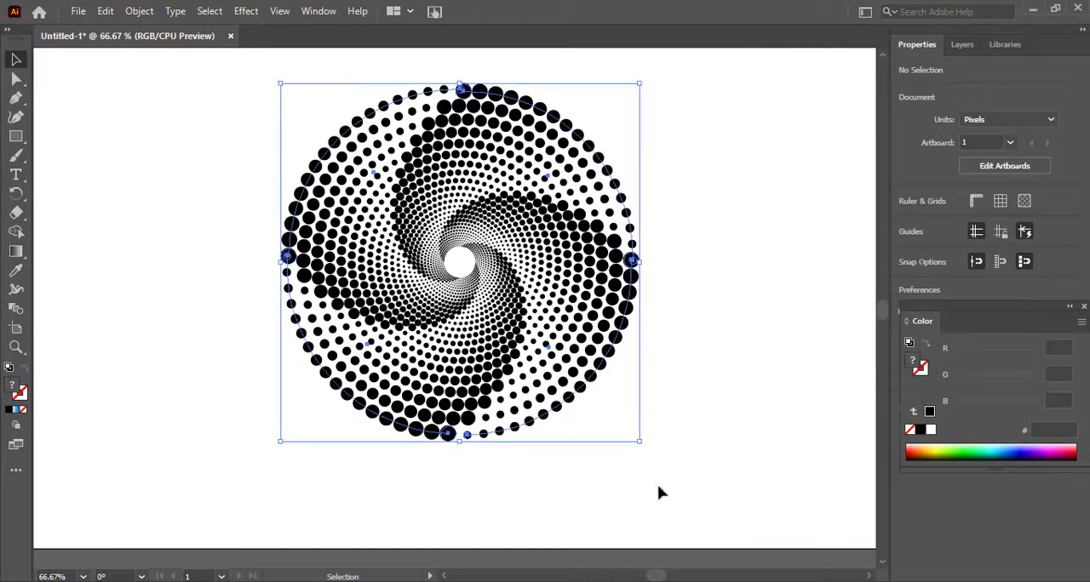
click(1072, 314)
click(1033, 359)
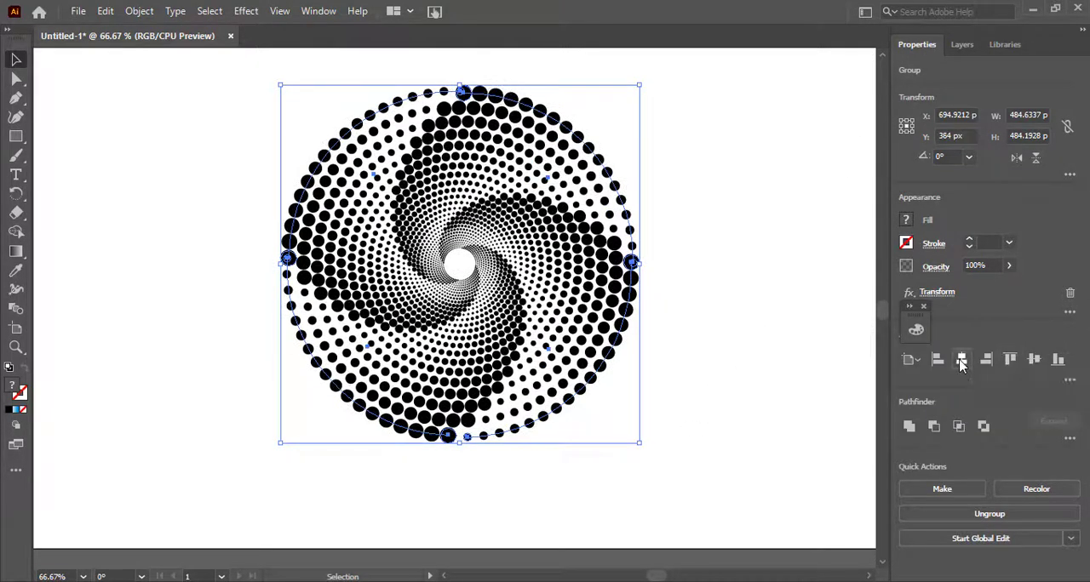
click(961, 361)
key(ctrl+shift+a)
Step: Draw a black-filled rectangle about 1155 × 674 px across the artboard and send it behind the dotted spiral
click(916, 329)
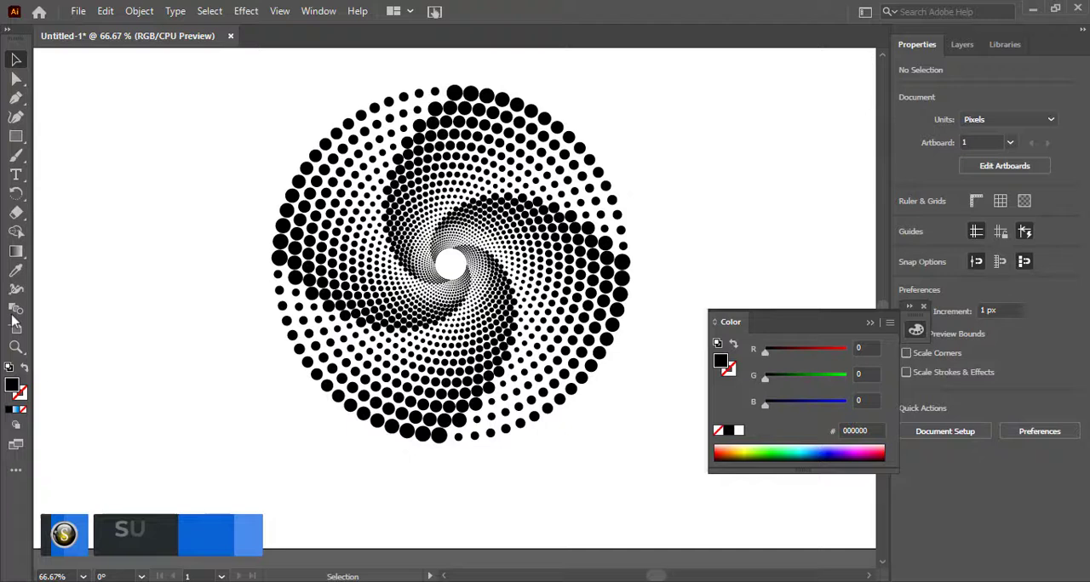
click(16, 139)
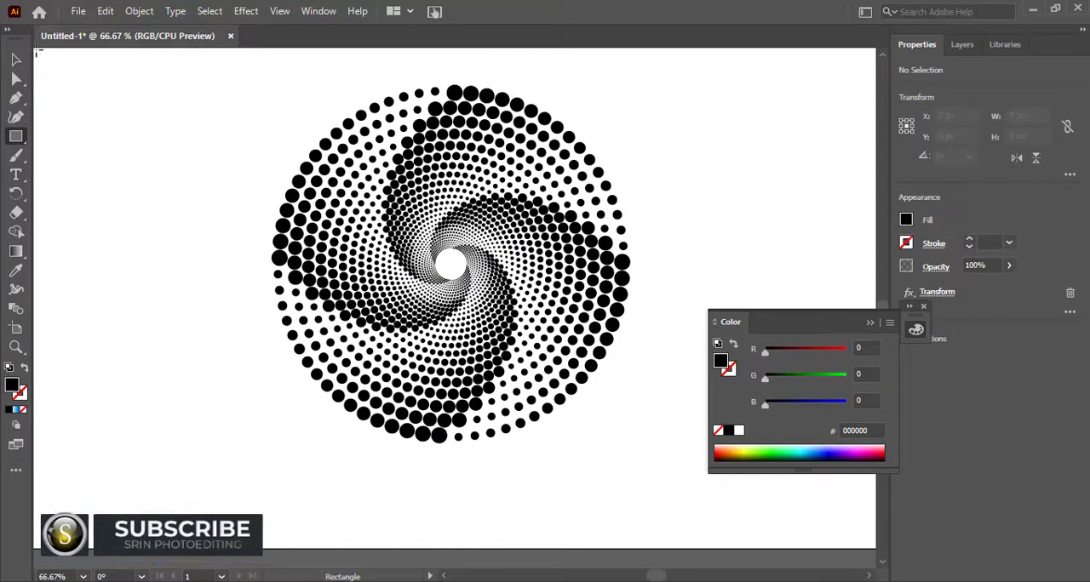
drag(38, 53, 870, 545)
right_click(519, 311)
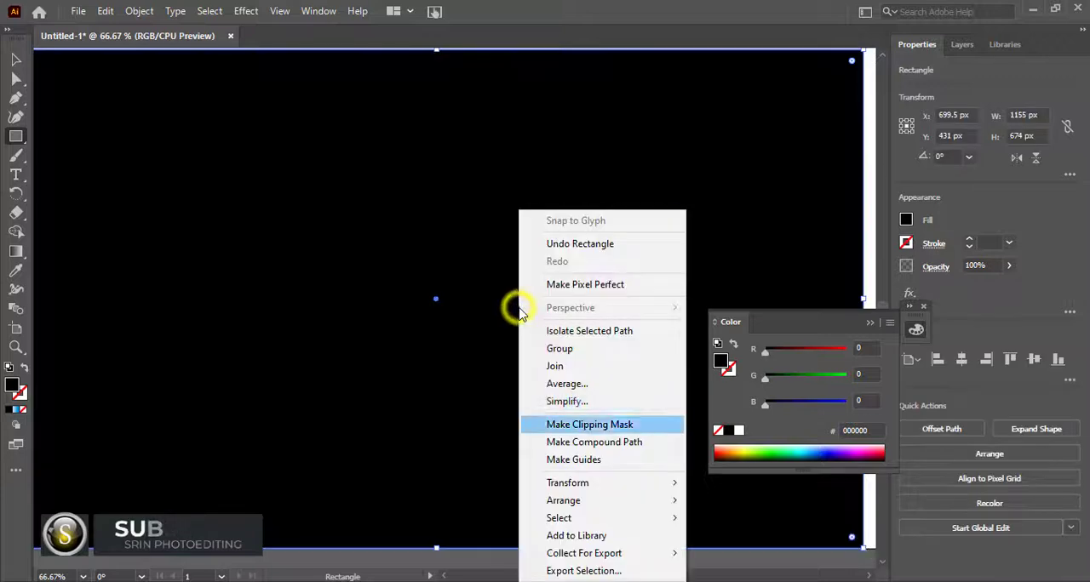
mouse_move(588, 500)
click(723, 554)
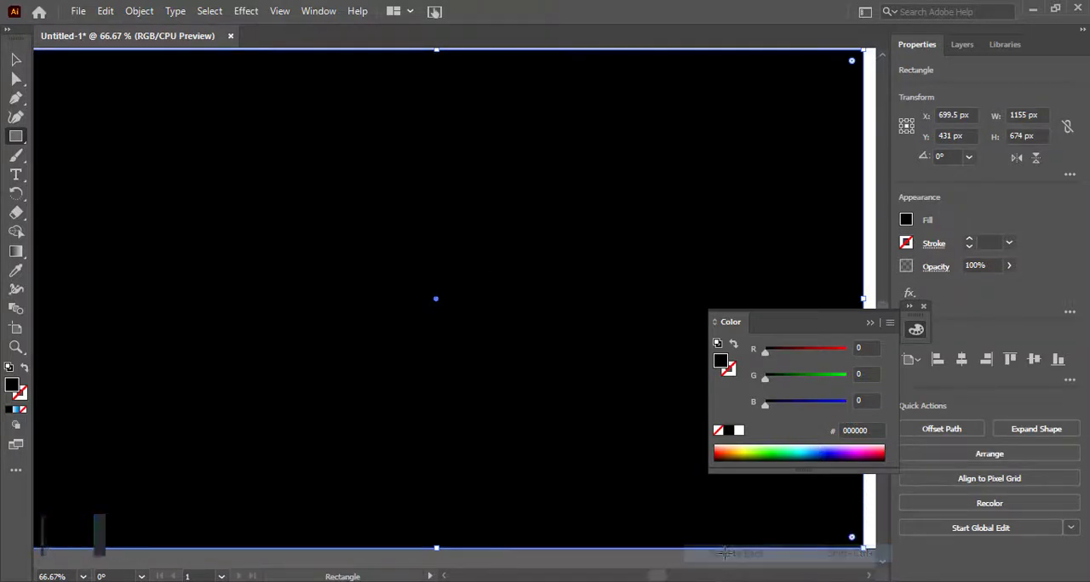
Step: Set the dotted spiral group's fill to white against the black background rectangle
click(17, 61)
click(469, 264)
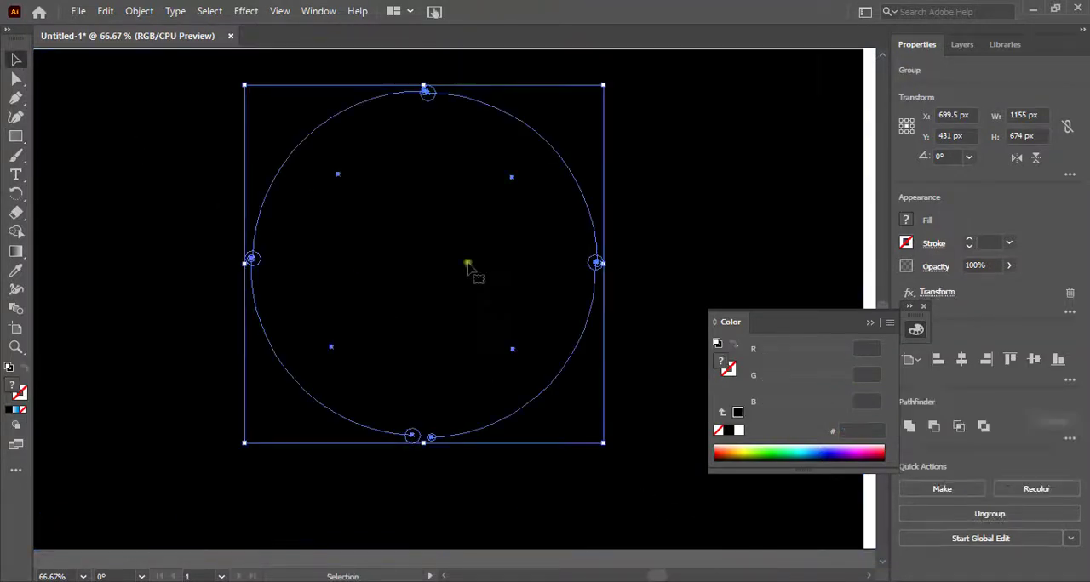
right_click(468, 264)
click(976, 313)
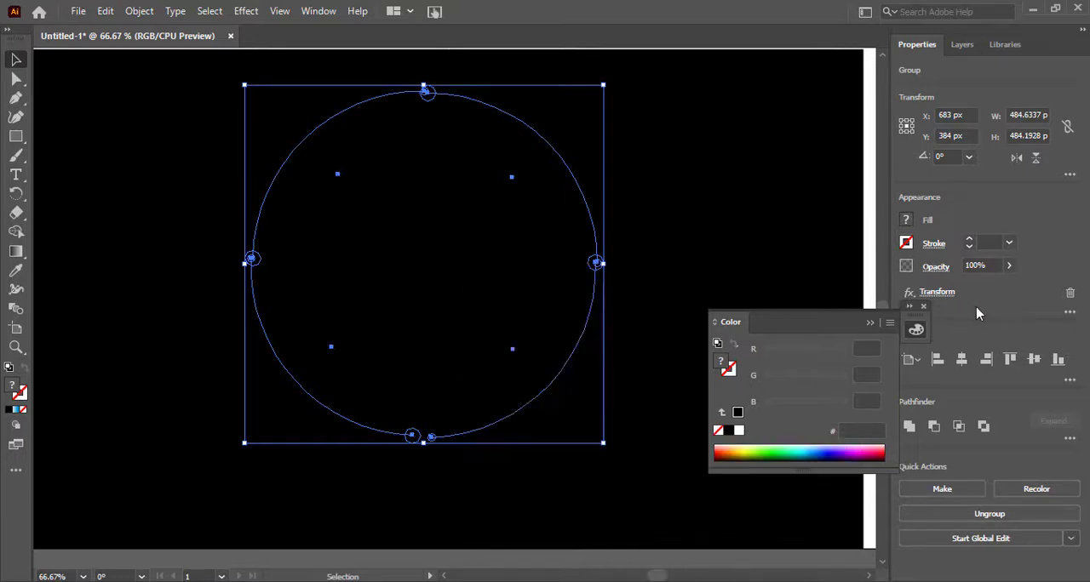
click(906, 221)
click(740, 431)
click(740, 431)
click(750, 288)
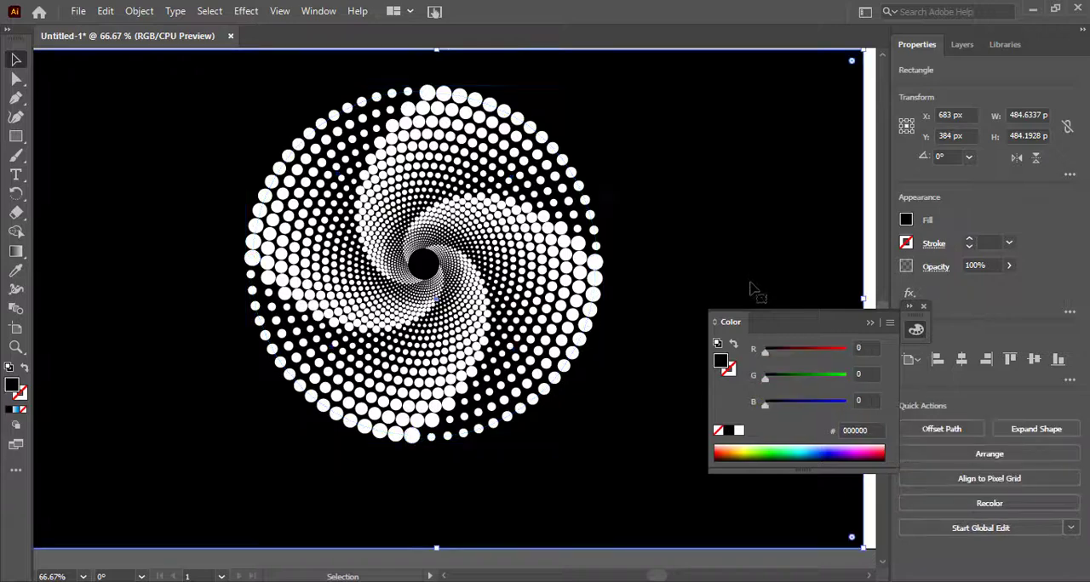
click(869, 323)
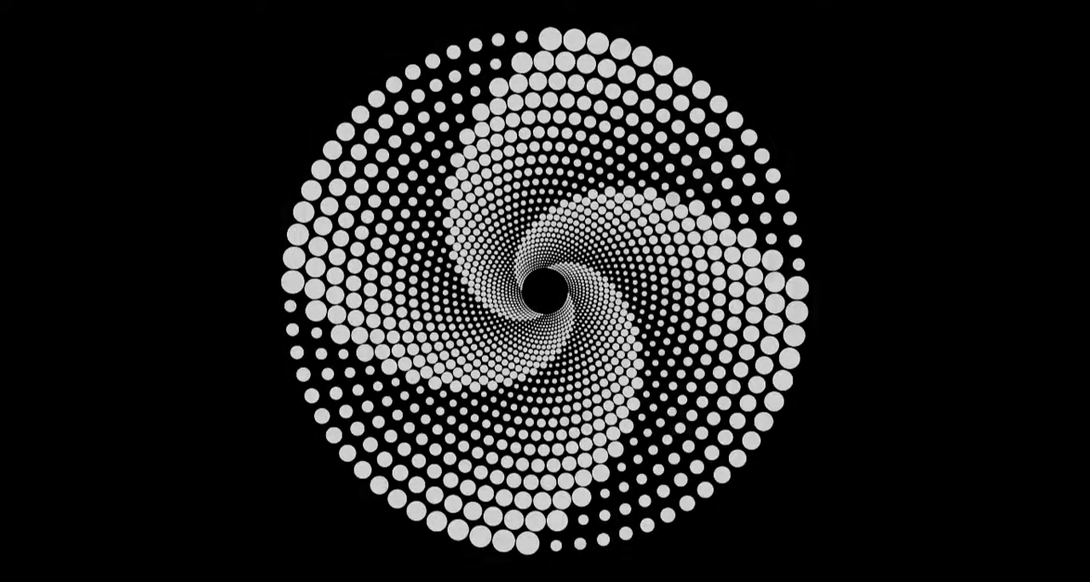